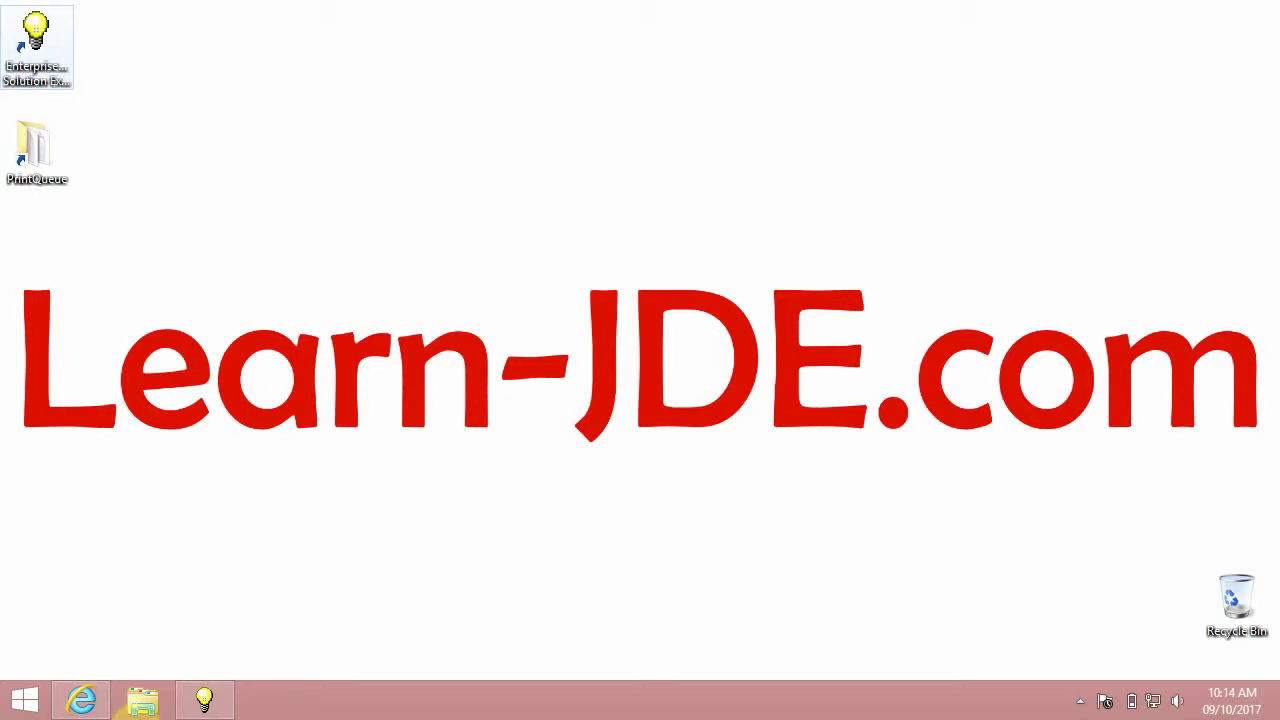
Step: Bring the JD Edwards EnterpriseOne browser window to the front from the taskbar
mouse_move(95, 708)
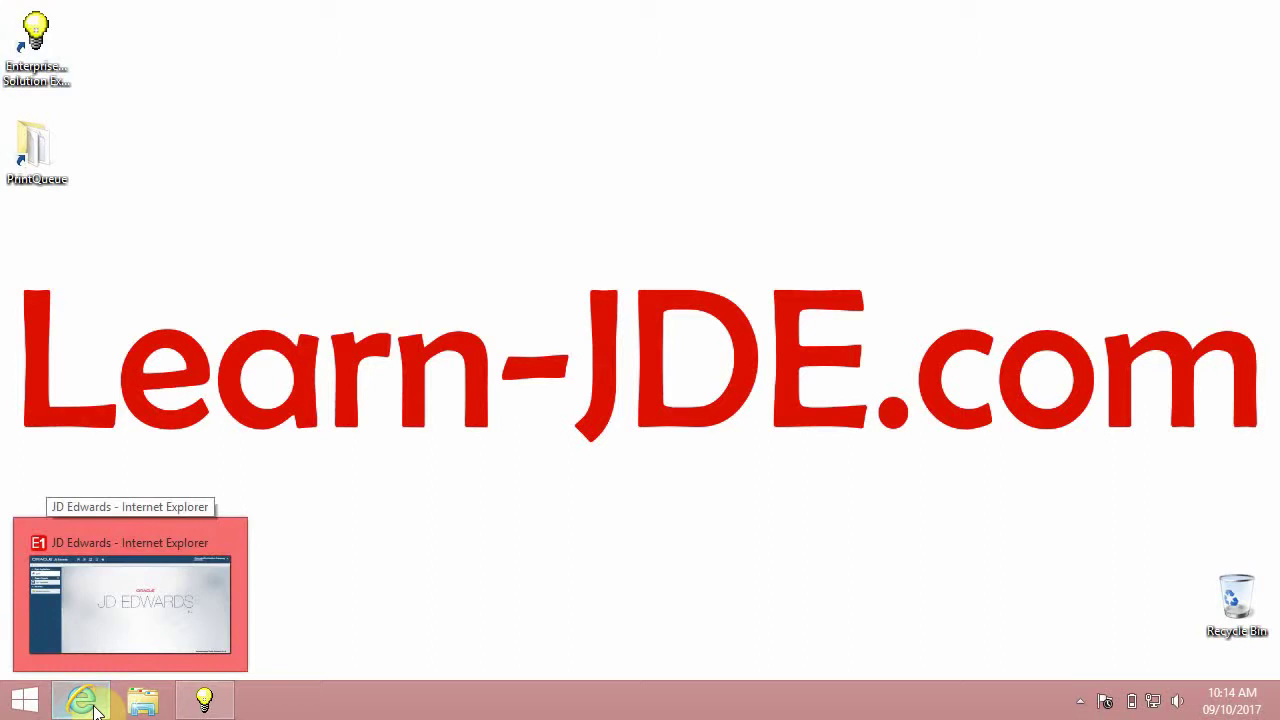
click(95, 708)
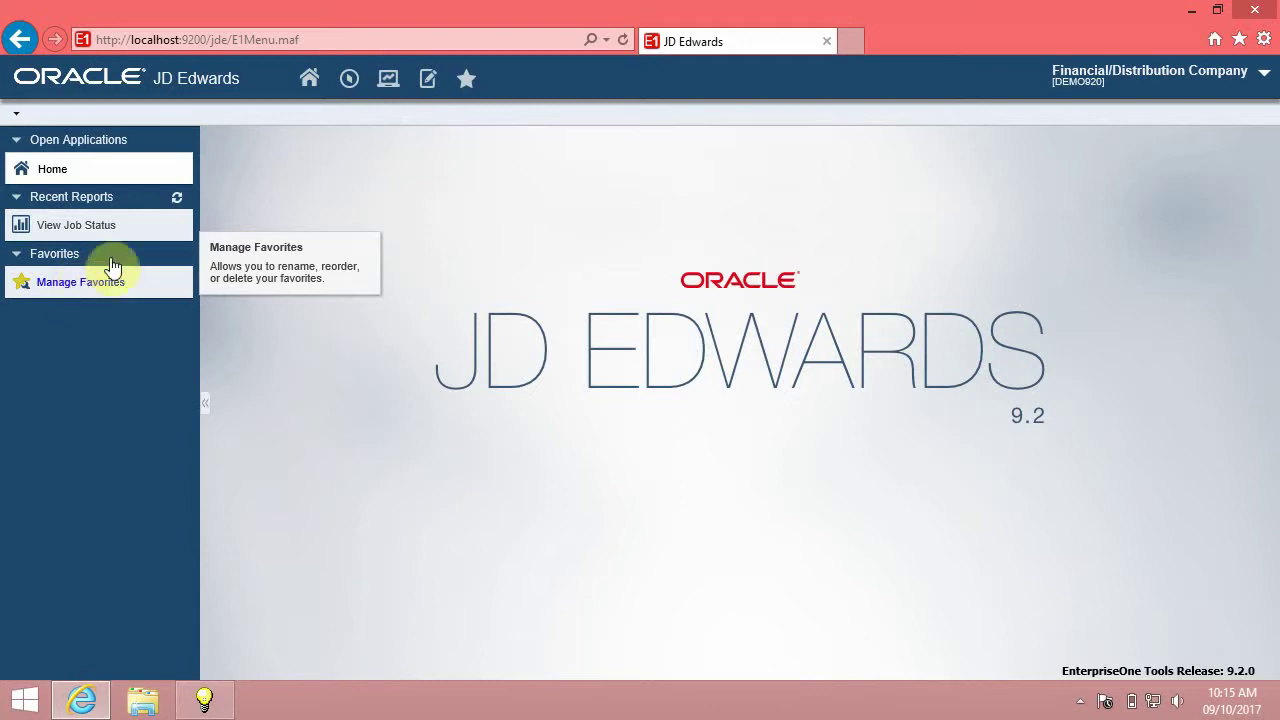
Step: Add Foundation Systems › Address Book › Daily Processing to Favorites from the Navigator menus
click(349, 82)
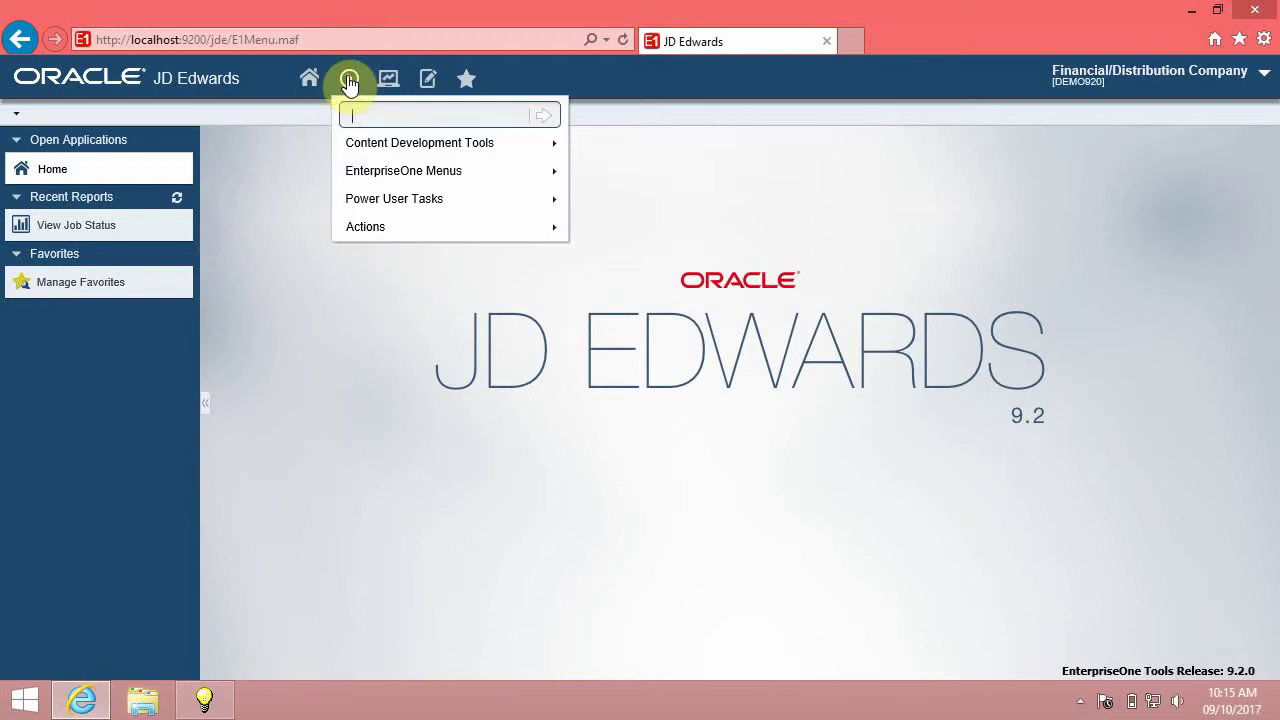
click(420, 178)
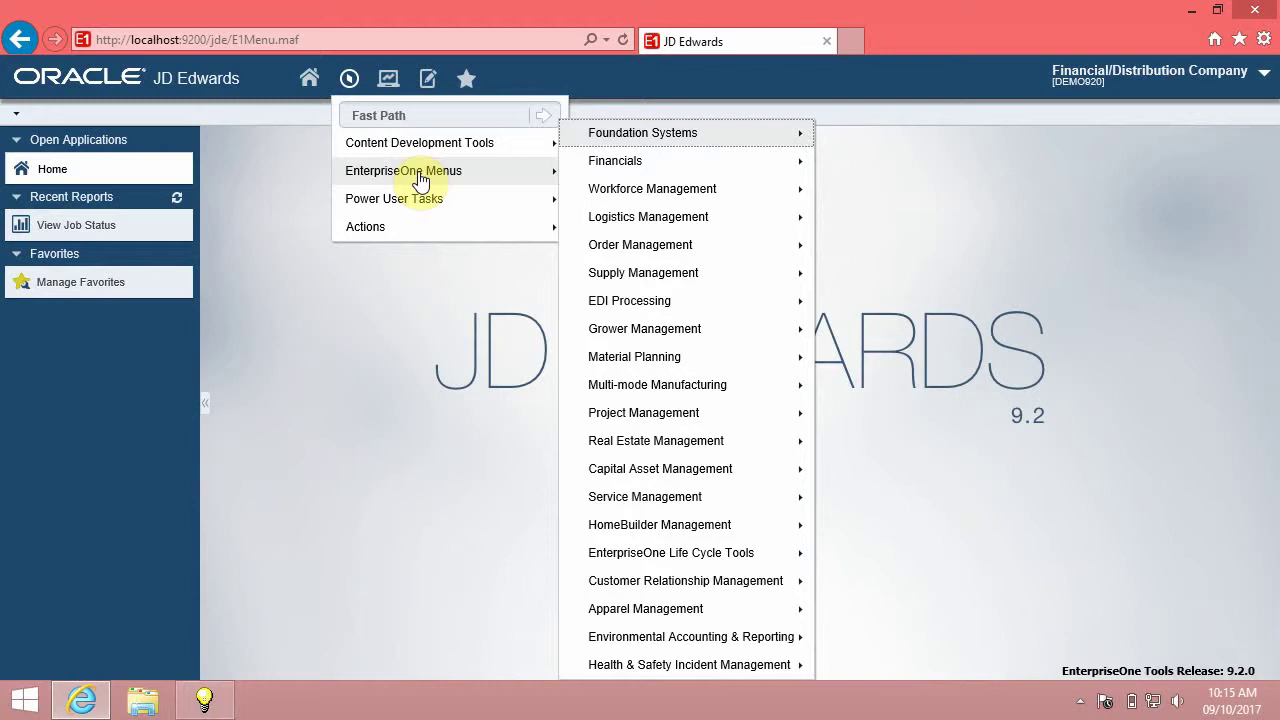
click(678, 135)
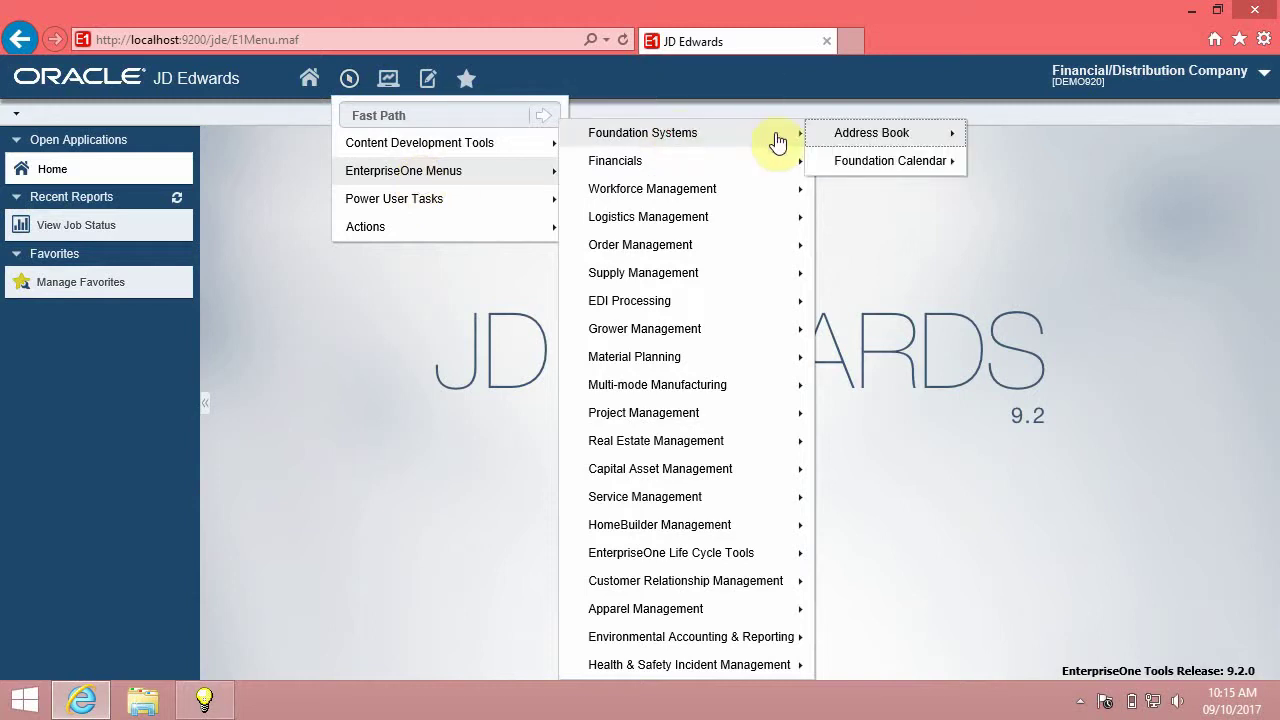
click(865, 143)
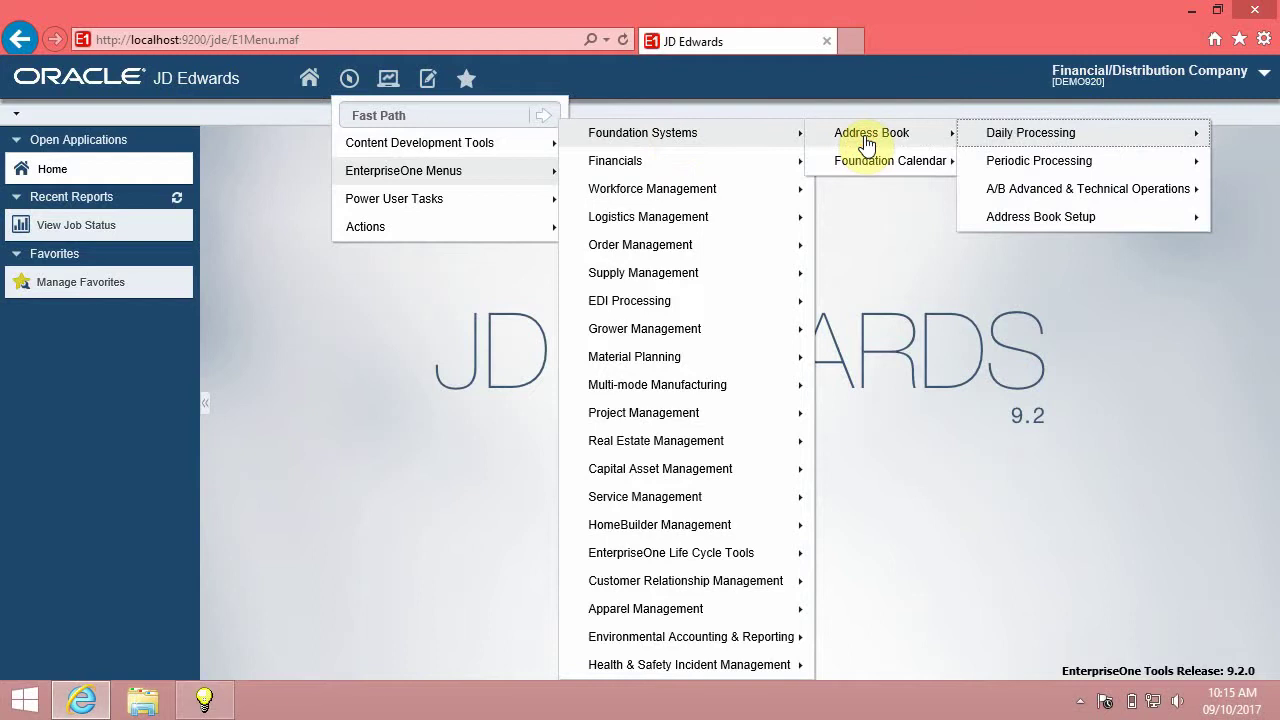
right_click(1072, 135)
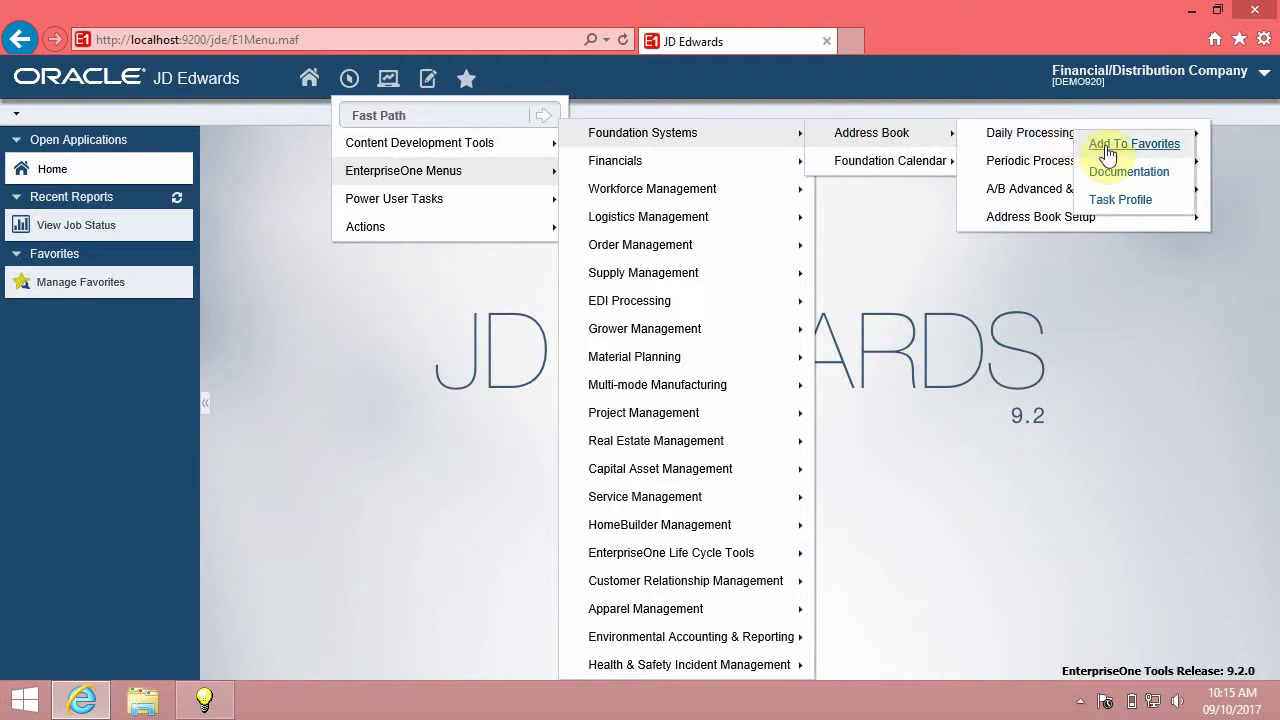
click(1107, 147)
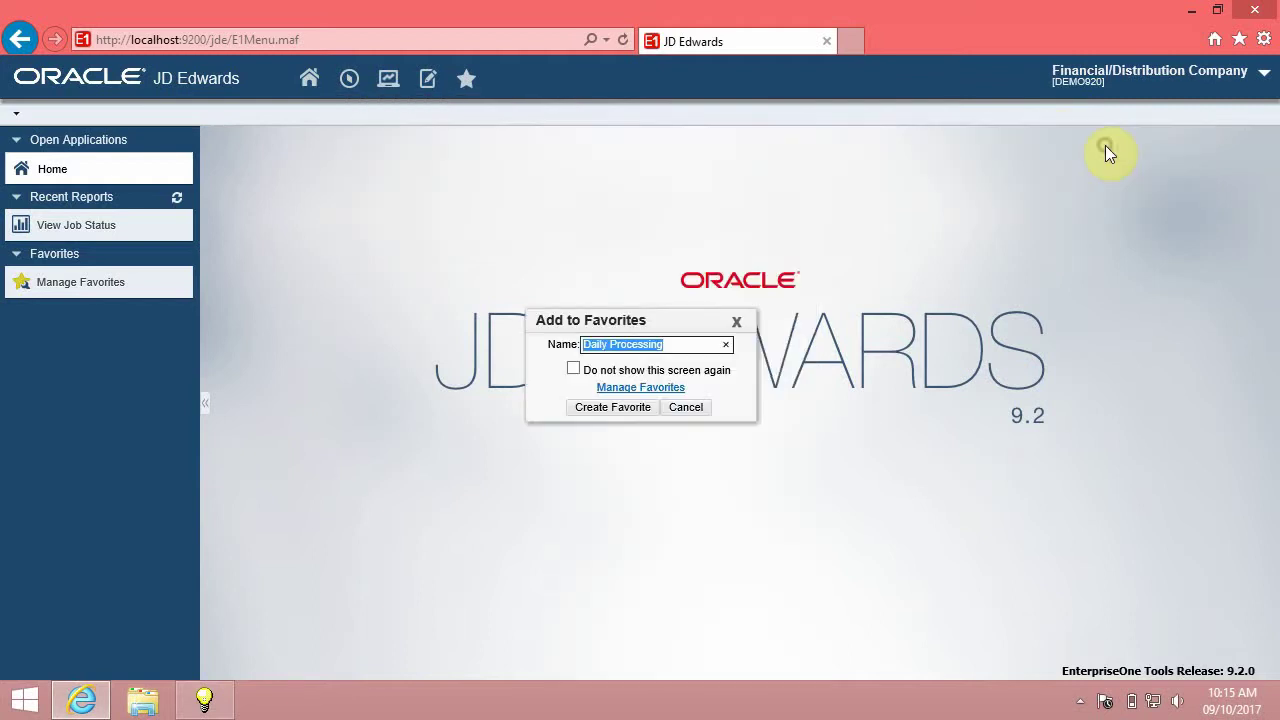
click(641, 409)
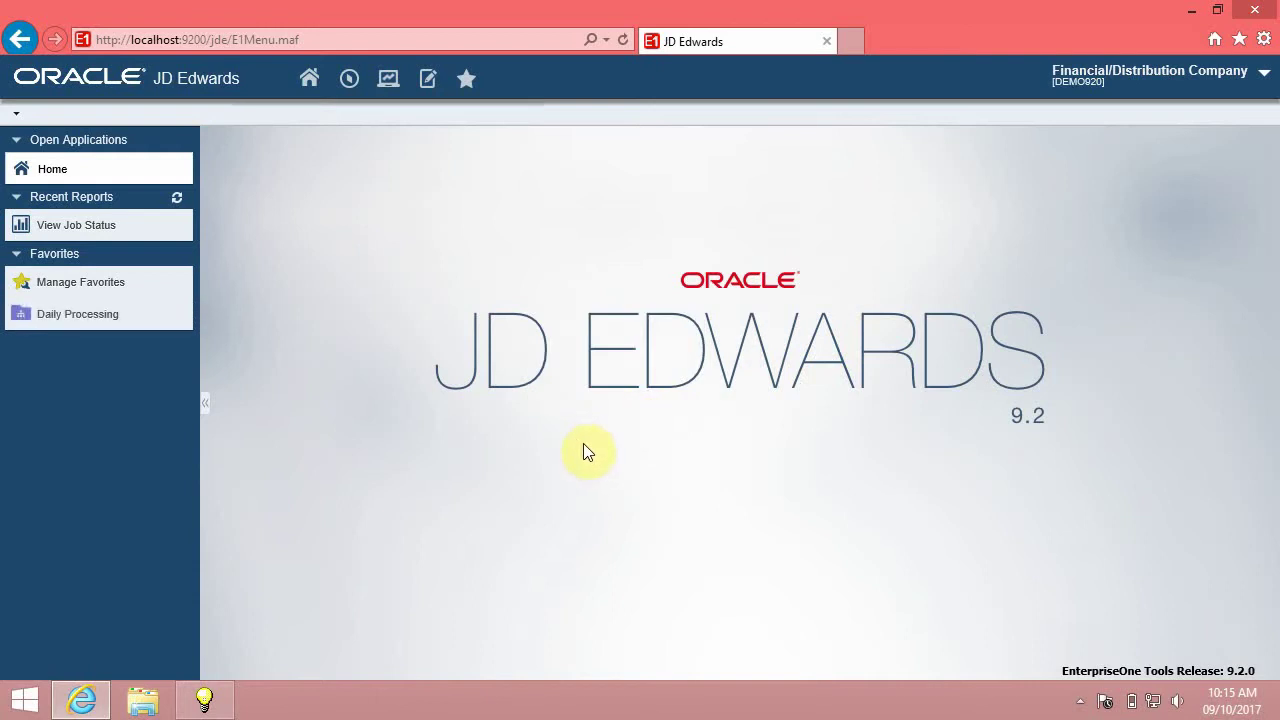
Step: Review Daily Processing's saved tasks: Word Search, Address Book Revisions and Self Service Applications
click(466, 80)
click(524, 142)
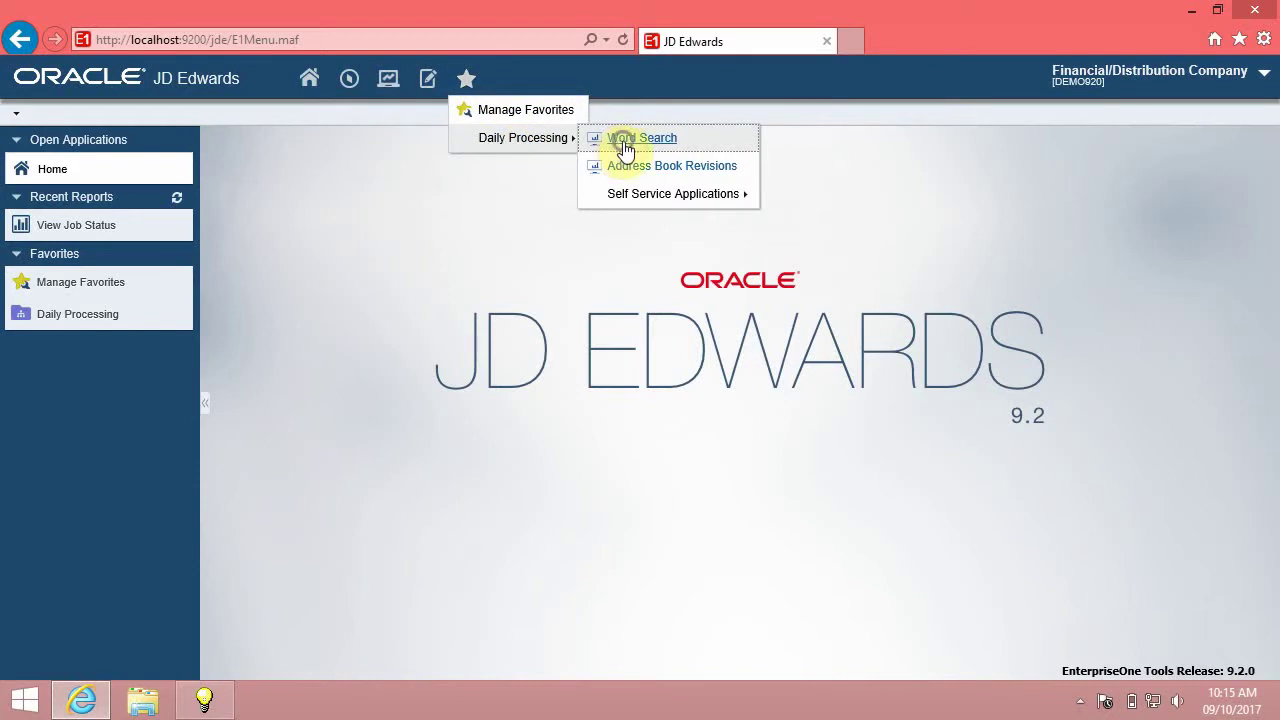
right_click(628, 145)
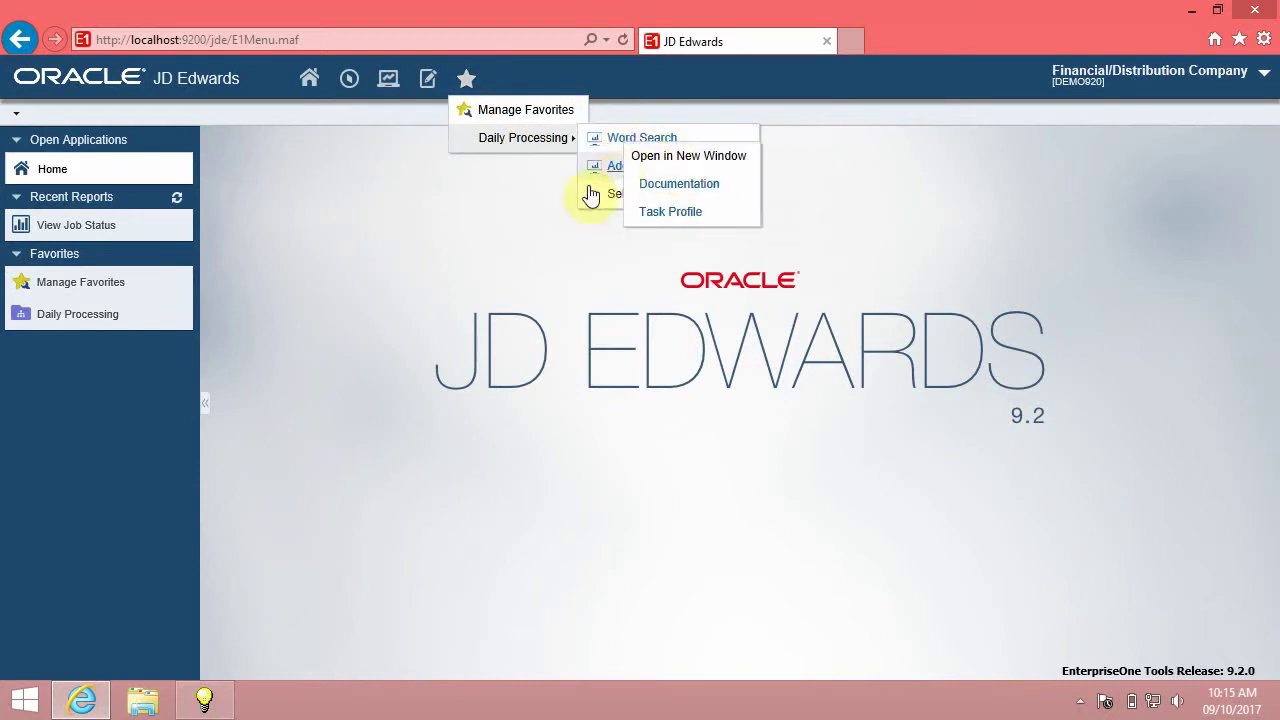
click(522, 188)
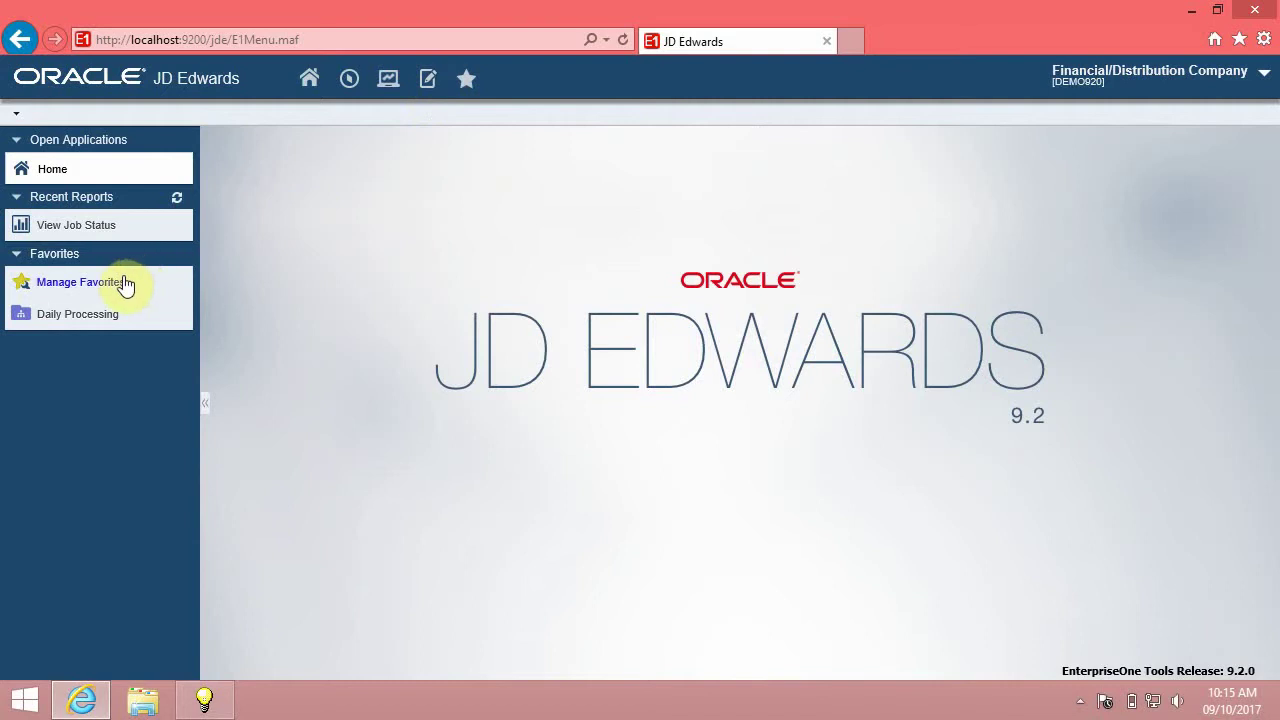
click(467, 82)
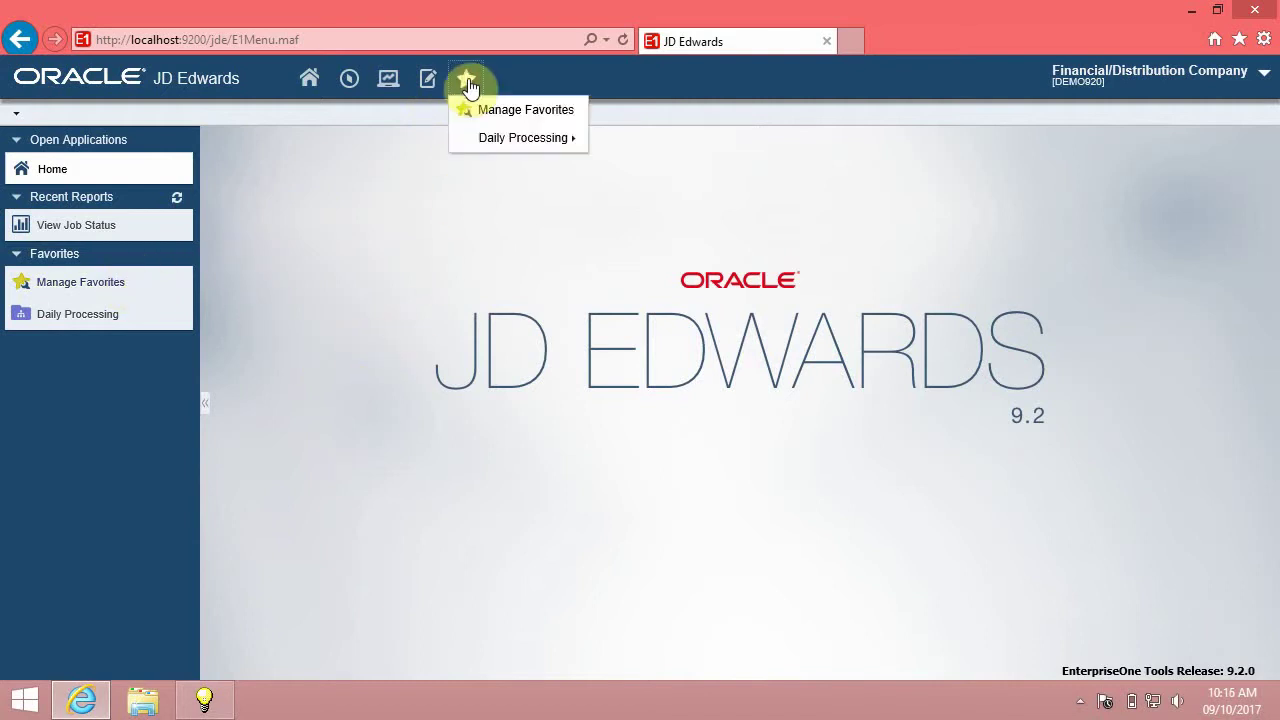
Step: Create a new folder named 'learn-jde.com' in Manage Favorites and confirm it is empty
click(517, 110)
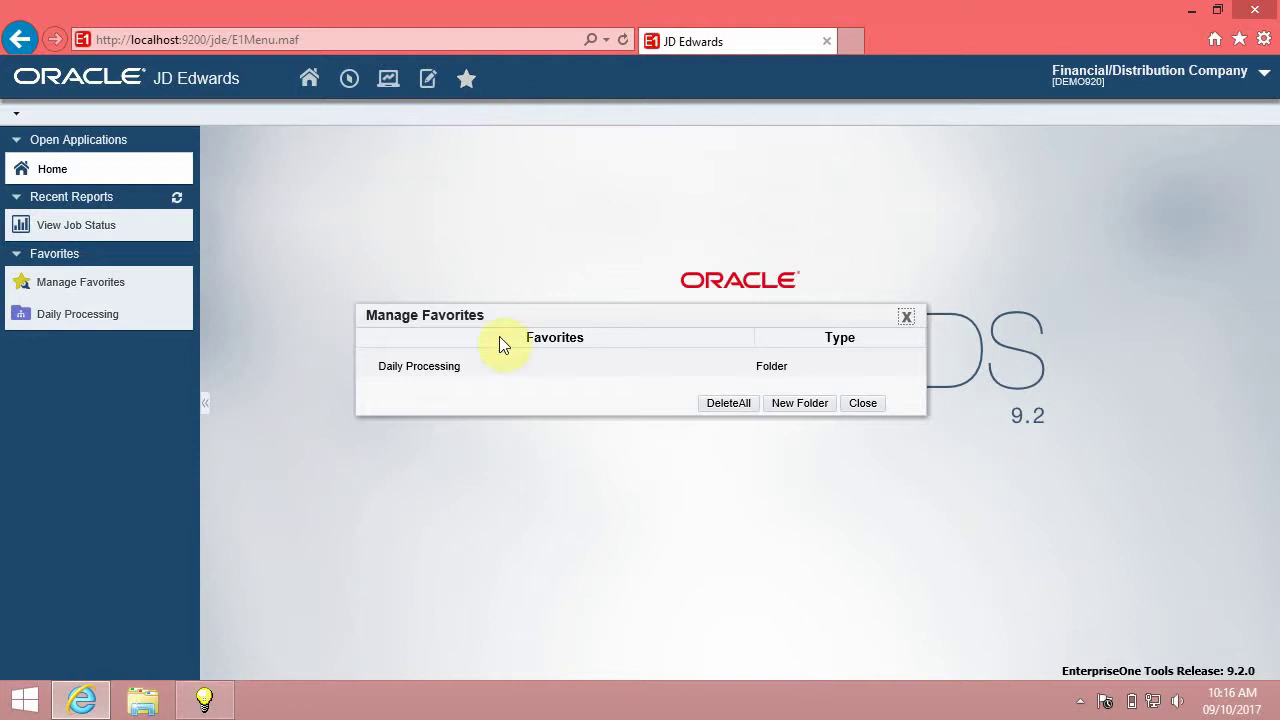
click(795, 405)
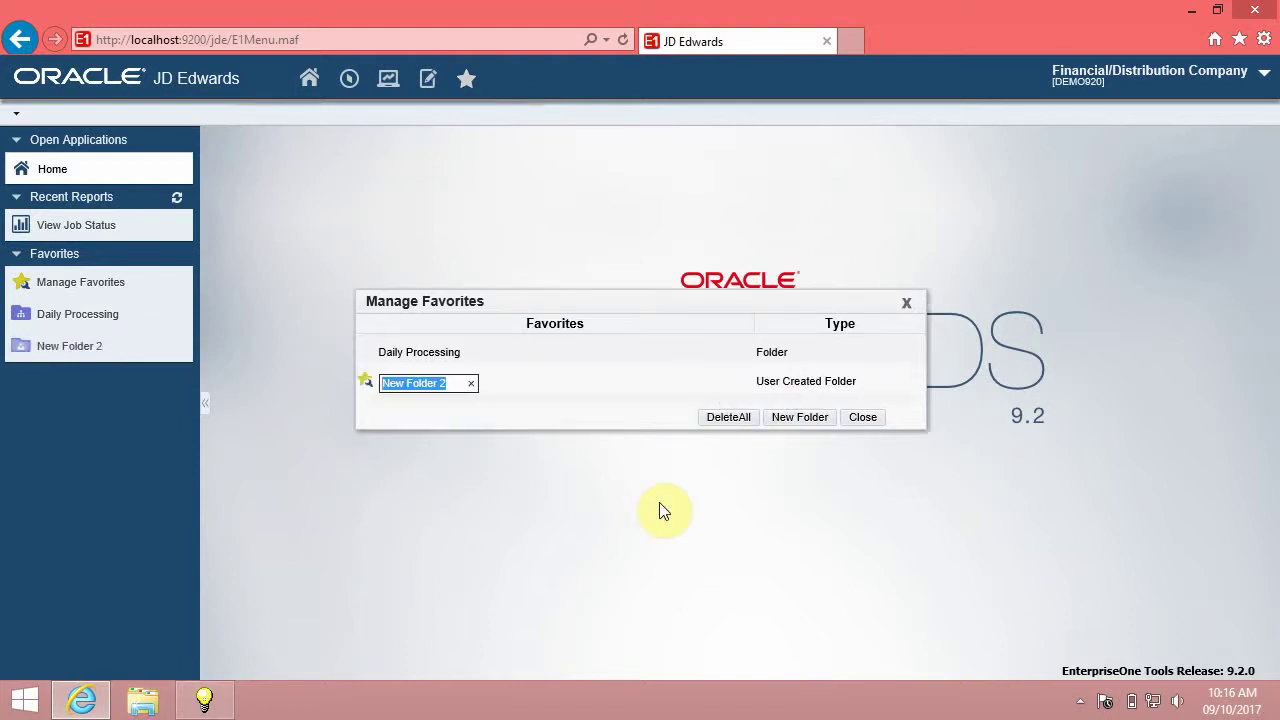
text(learn)
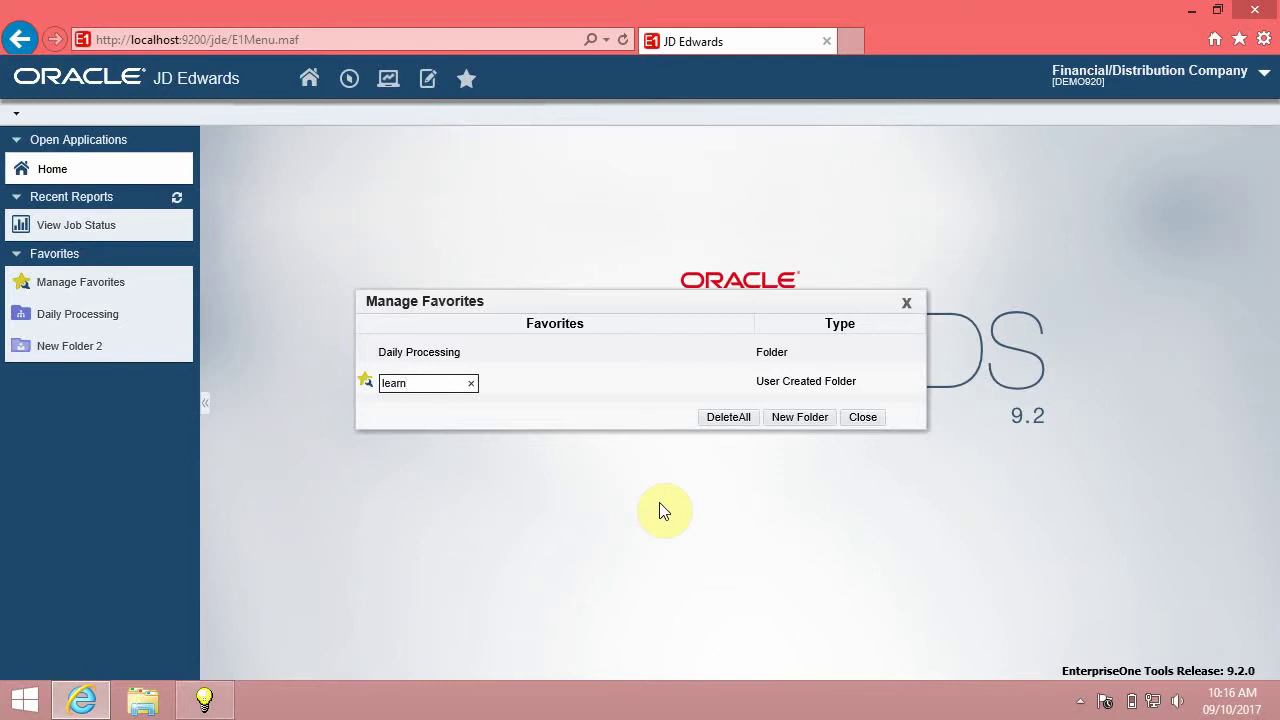
text(-jde.com)
click(809, 418)
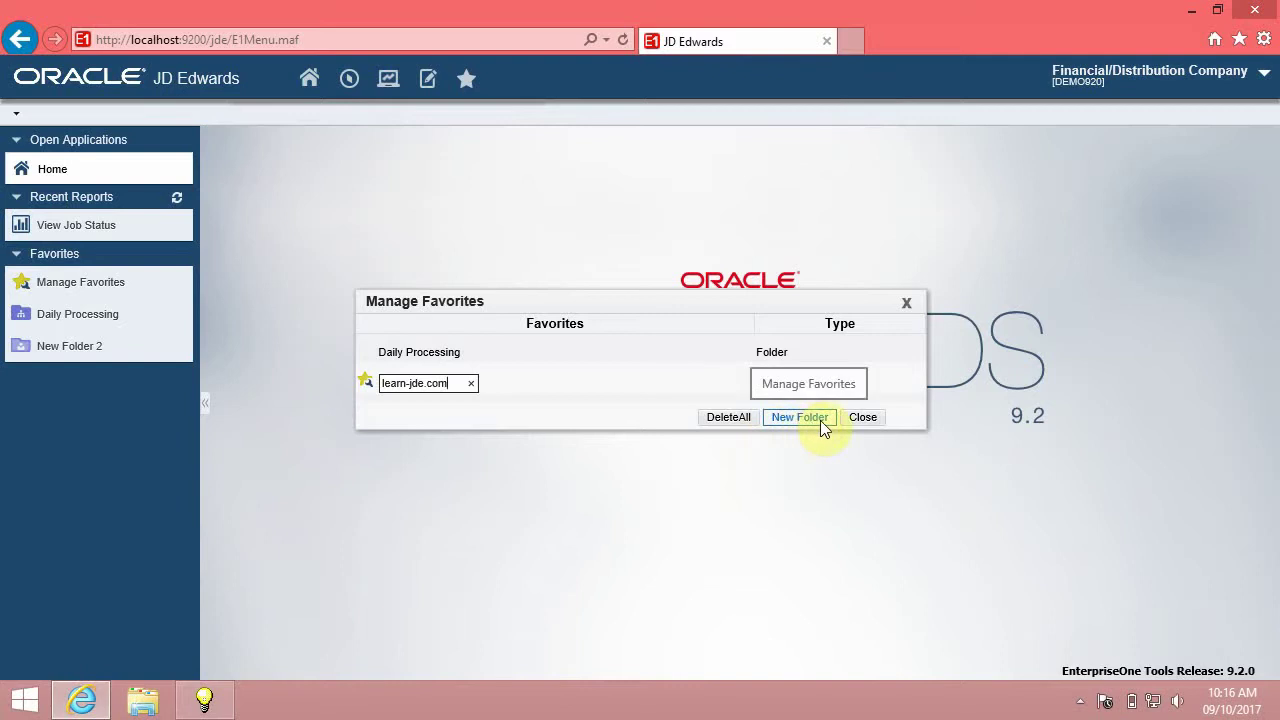
click(718, 378)
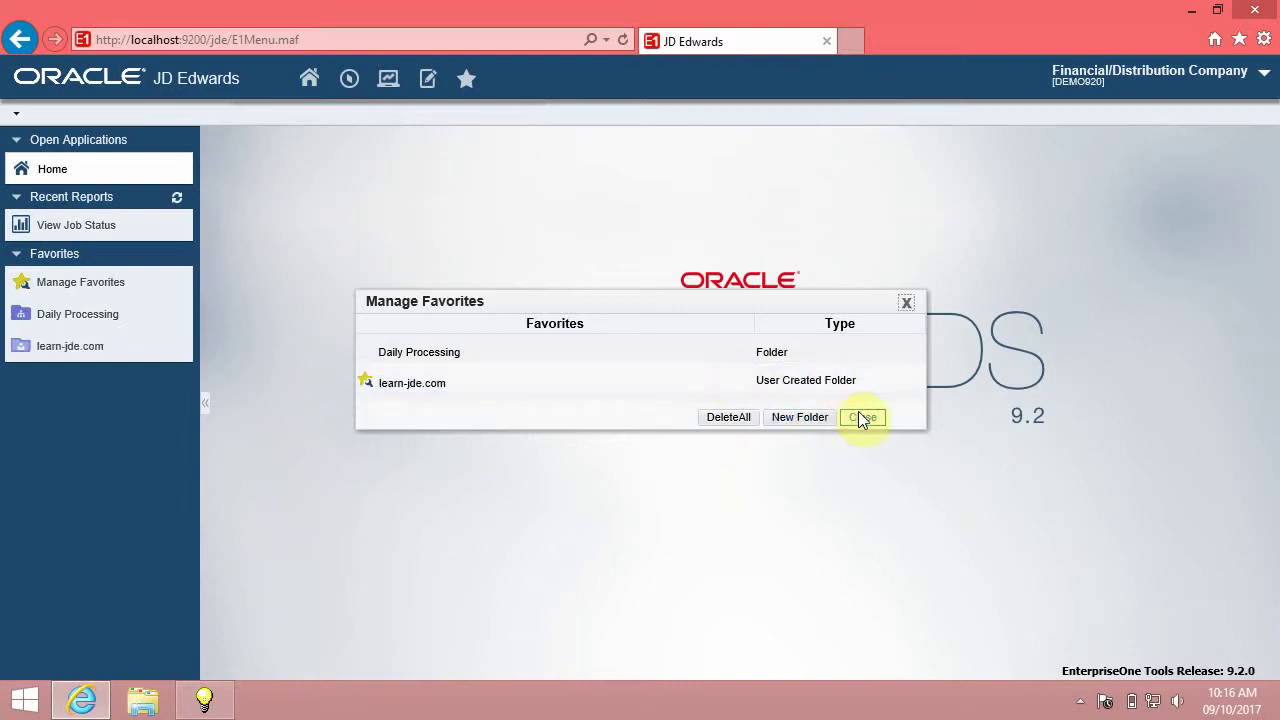
click(863, 417)
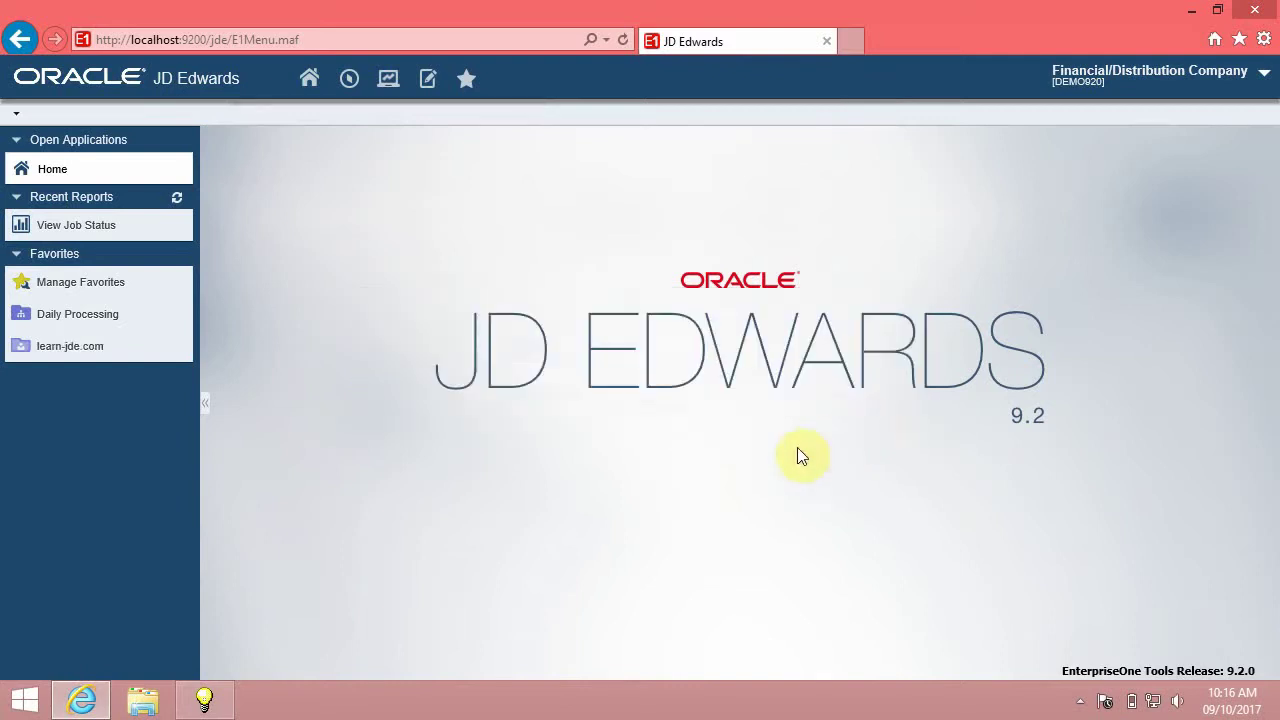
click(466, 84)
click(536, 174)
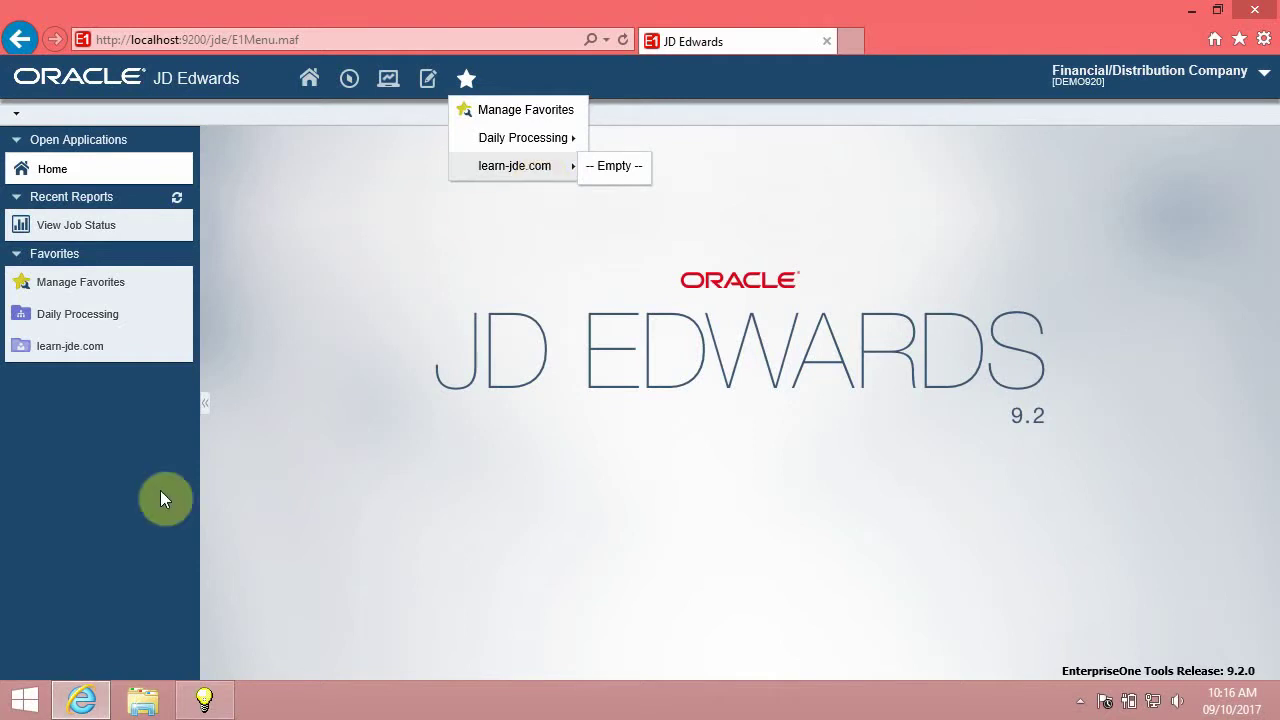
Step: Open Manage Favorites from the left-hand Favorites pane
mouse_move(82, 700)
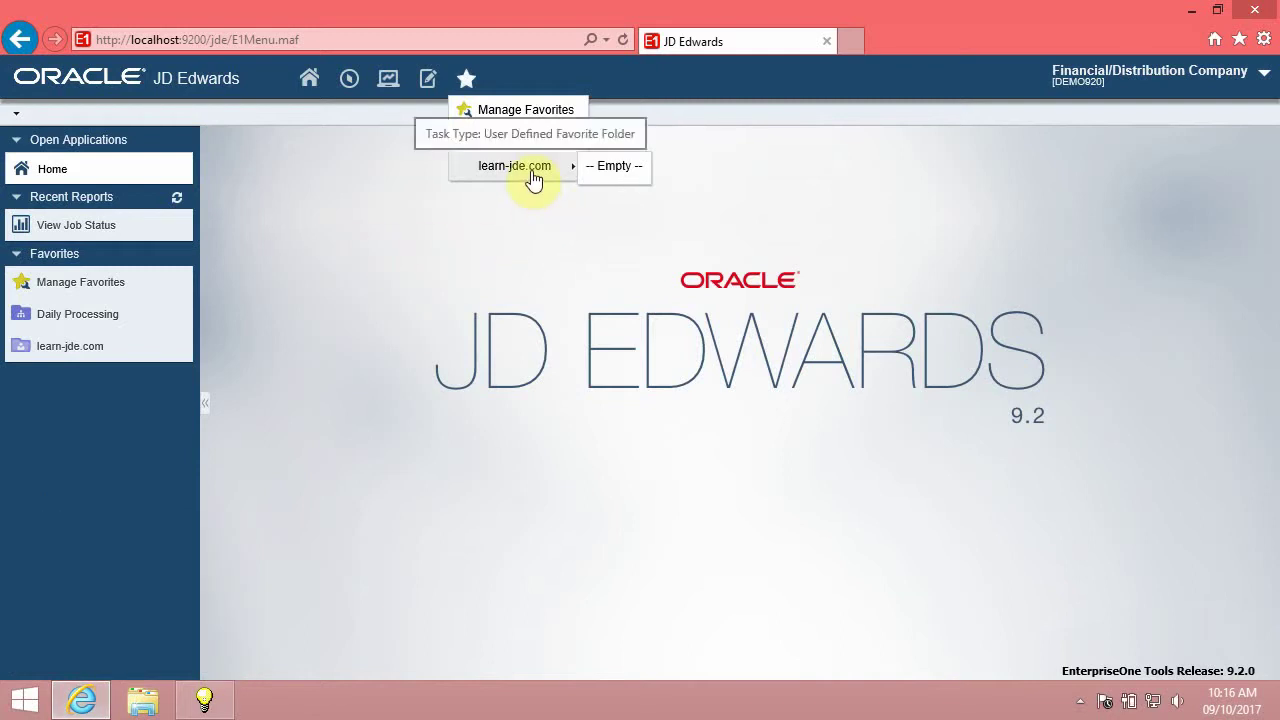
click(105, 290)
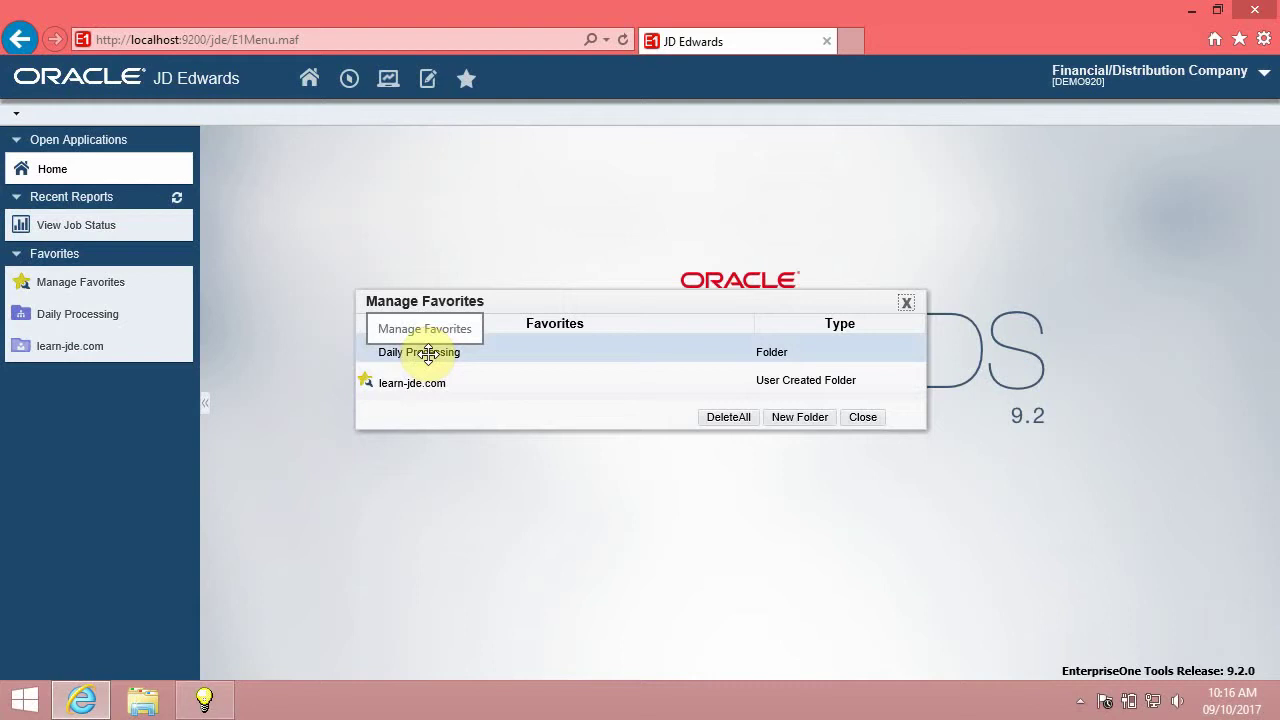
Step: Drag the Daily Processing favorite onto the learn-jde.com folder and close Manage Favorites
drag(411, 381, 421, 387)
right_click(421, 384)
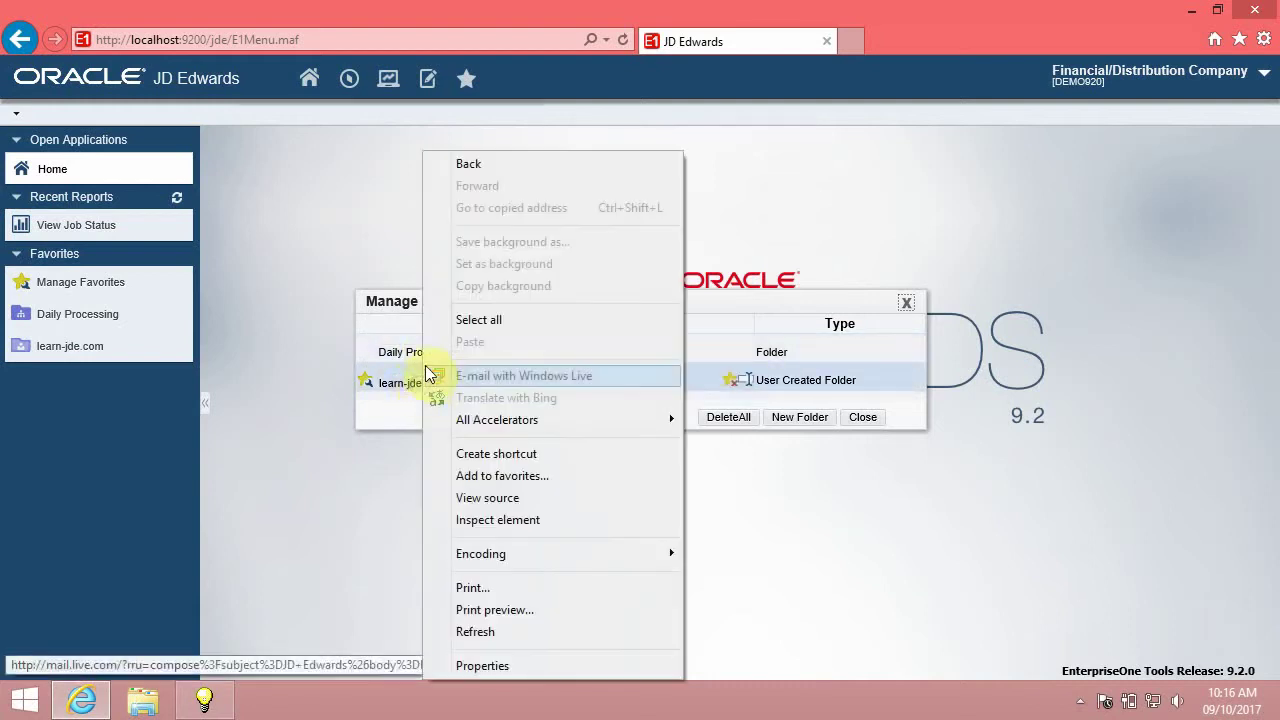
click(408, 349)
right_click(404, 382)
click(391, 351)
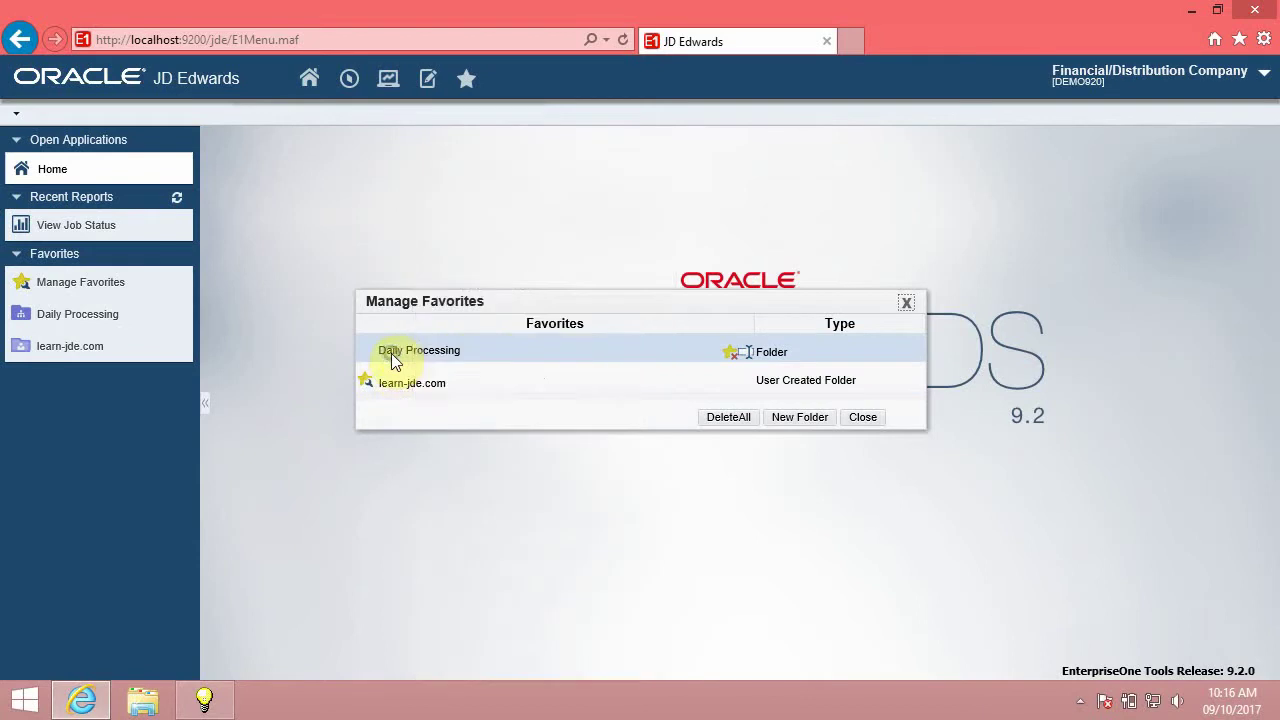
drag(391, 352, 399, 380)
right_click(399, 380)
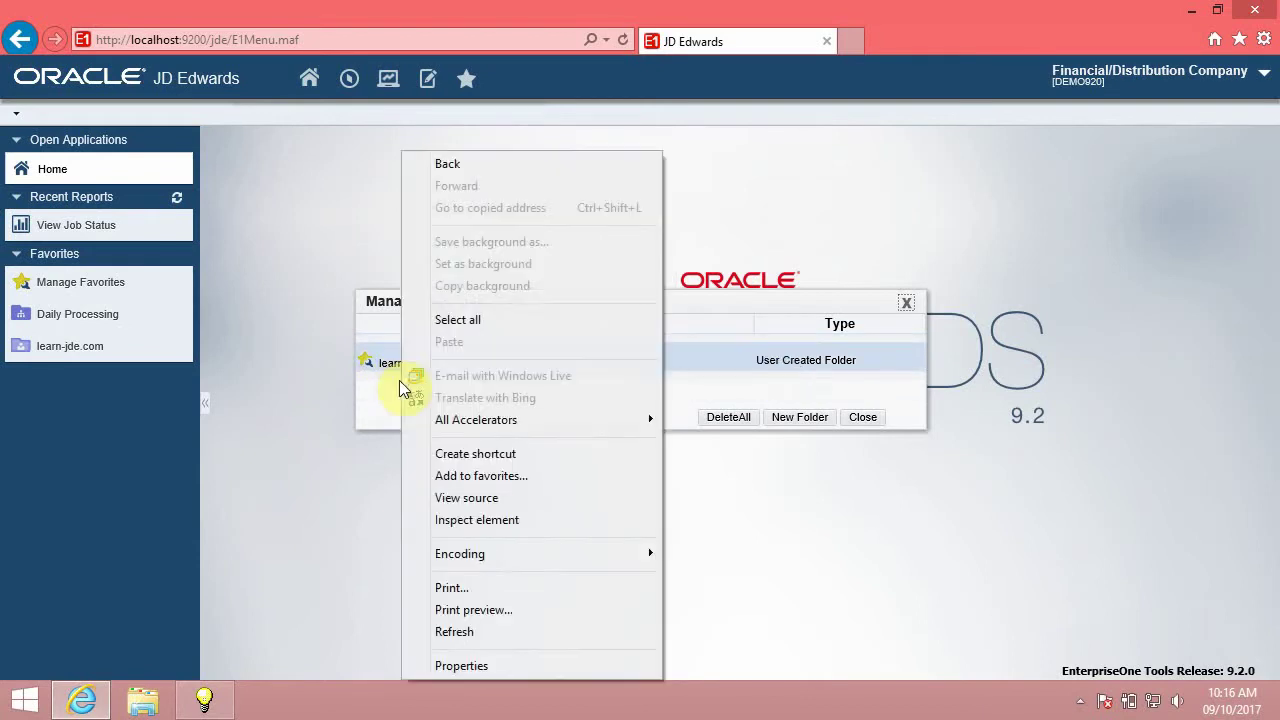
click(279, 346)
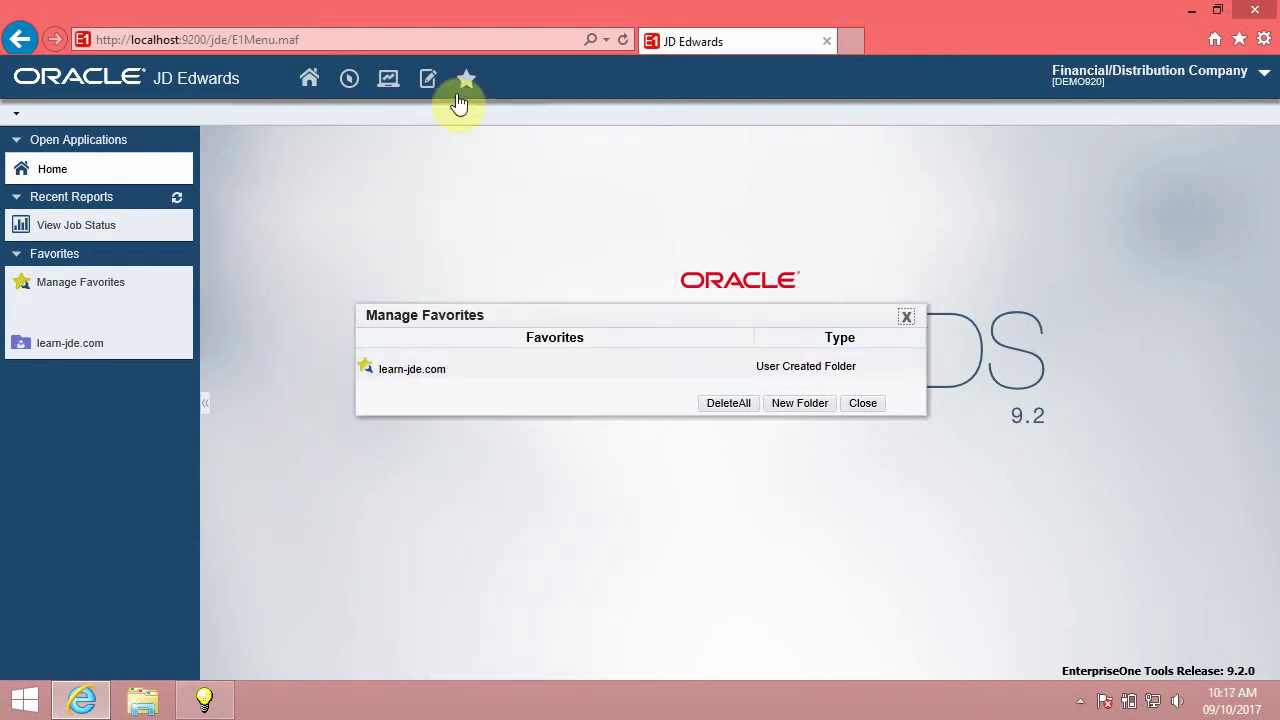
click(864, 403)
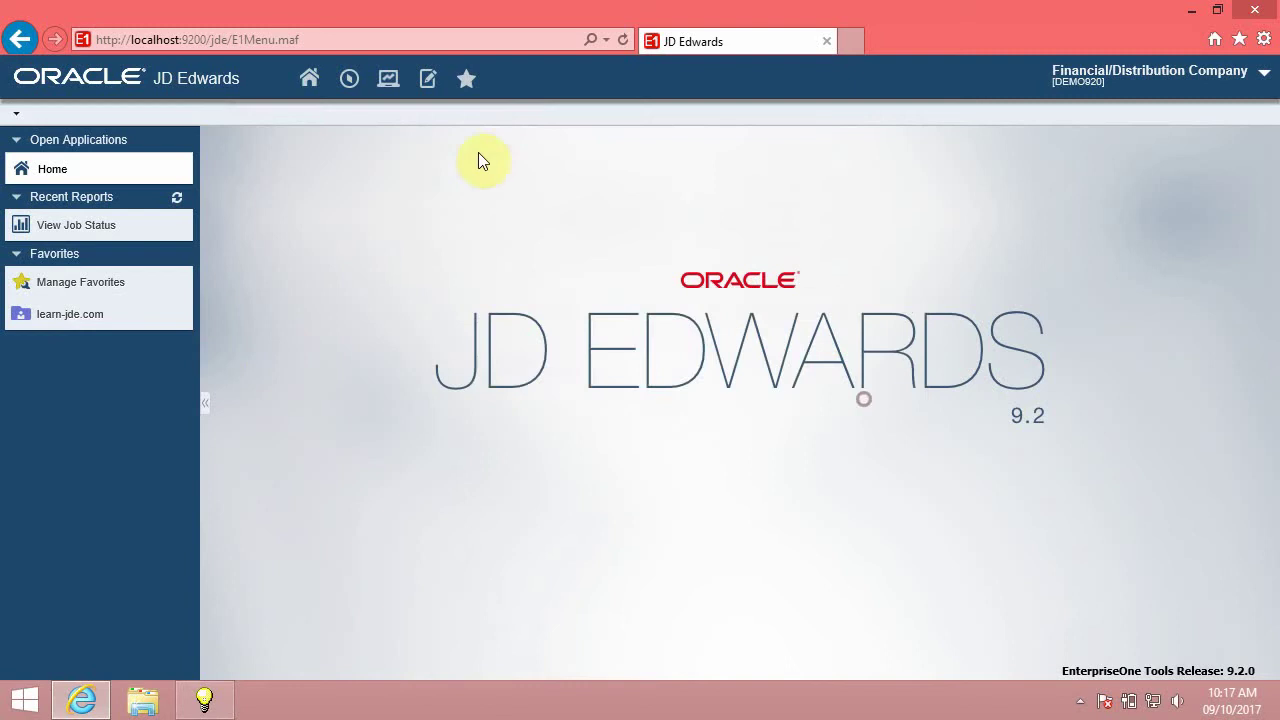
Step: Verify Daily Processing sits under learn-jde.com, re-adjusting the arrangement in Manage Favorites
click(470, 85)
mouse_move(505, 141)
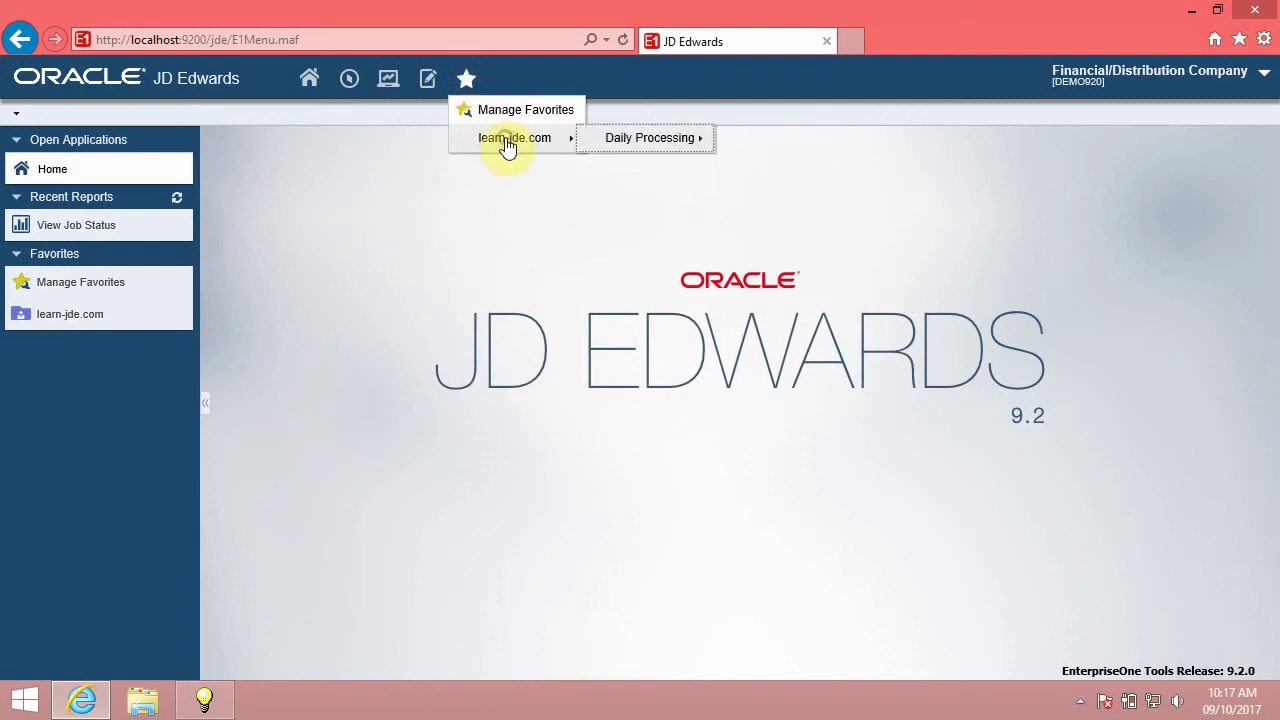
mouse_move(679, 142)
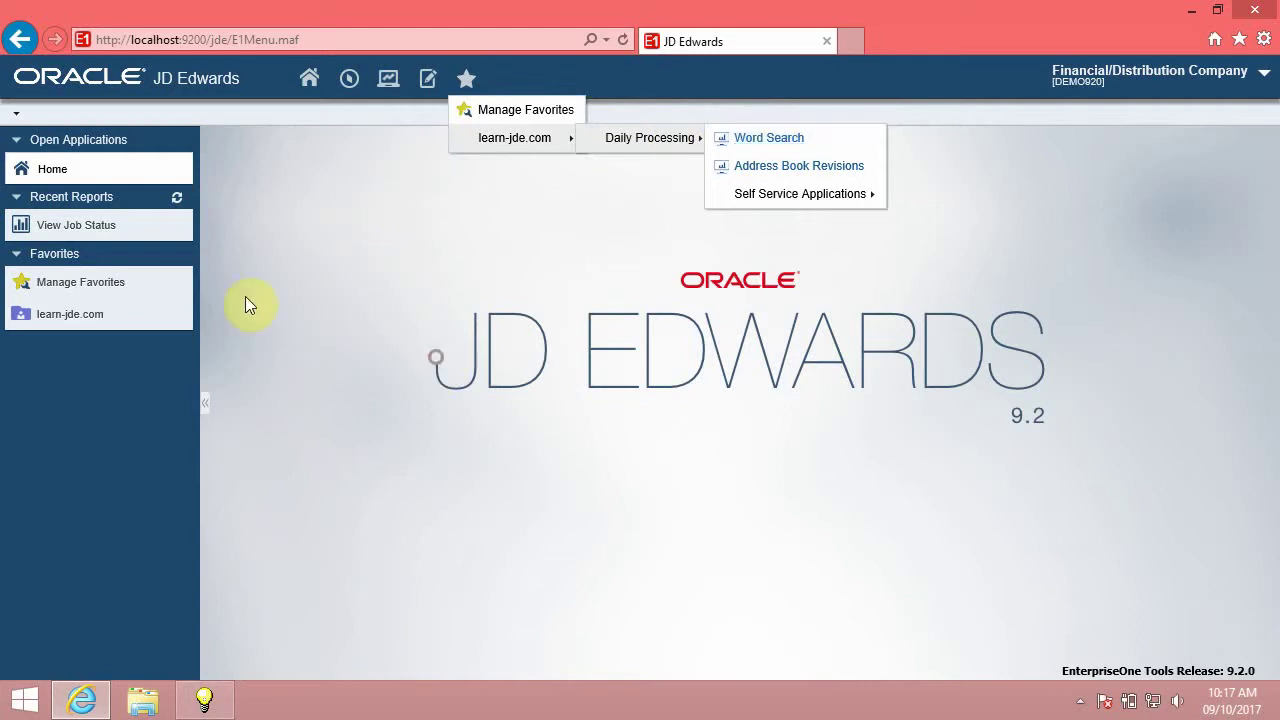
click(118, 287)
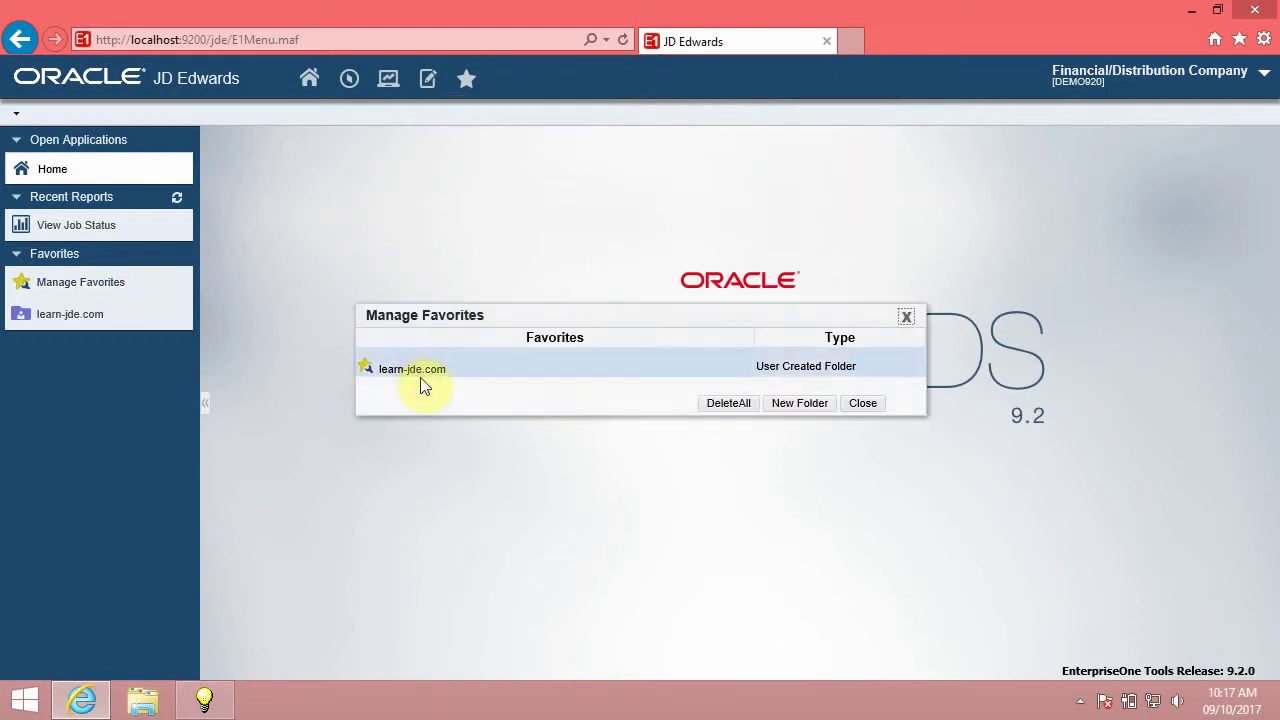
drag(423, 378, 459, 349)
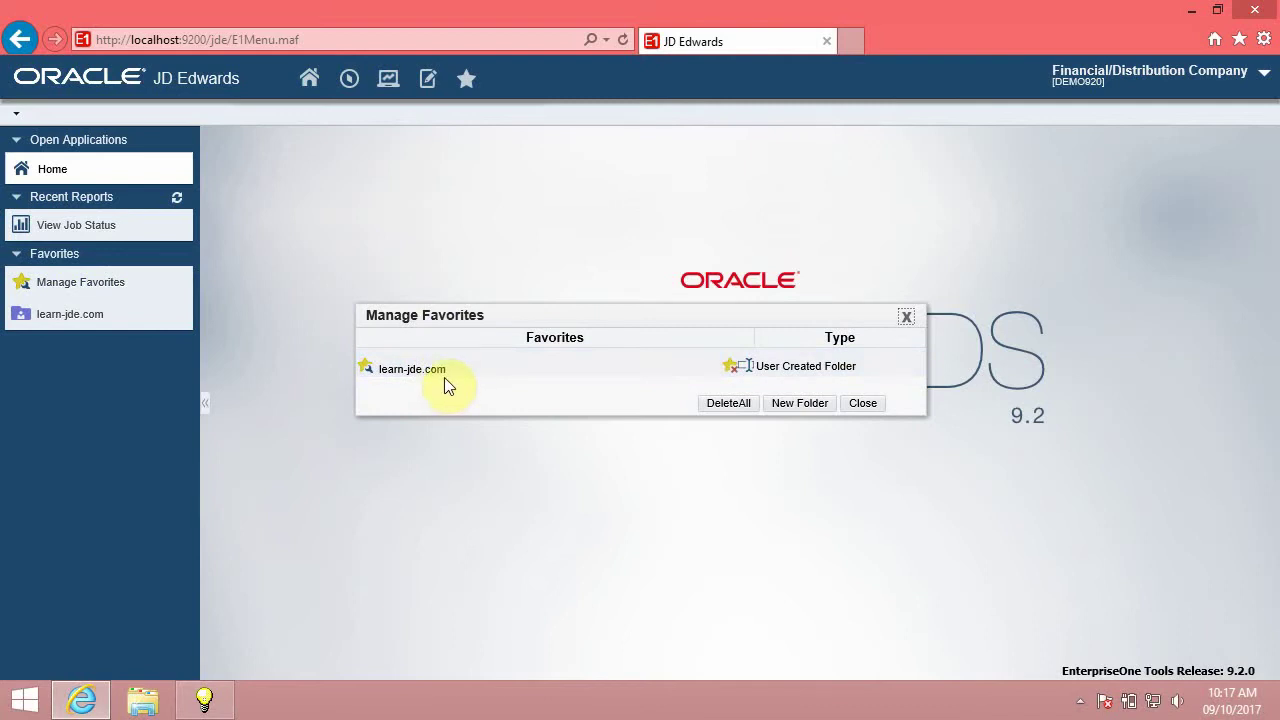
click(858, 402)
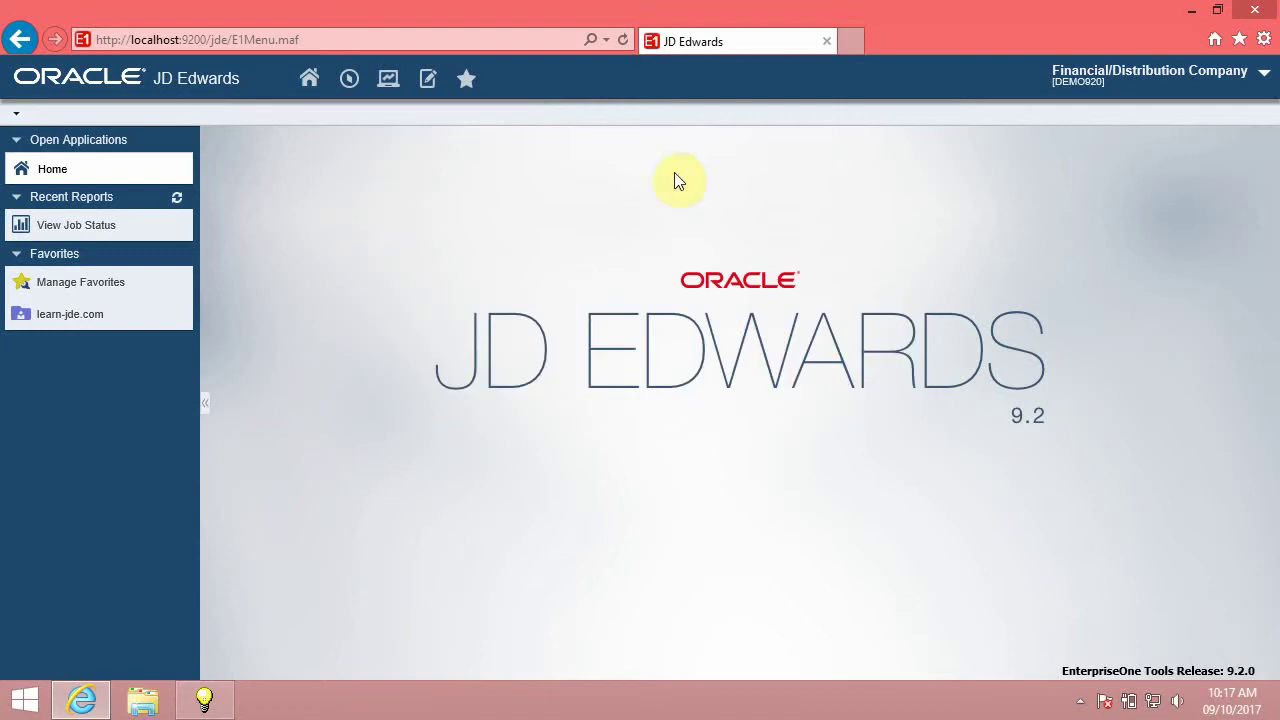
click(466, 79)
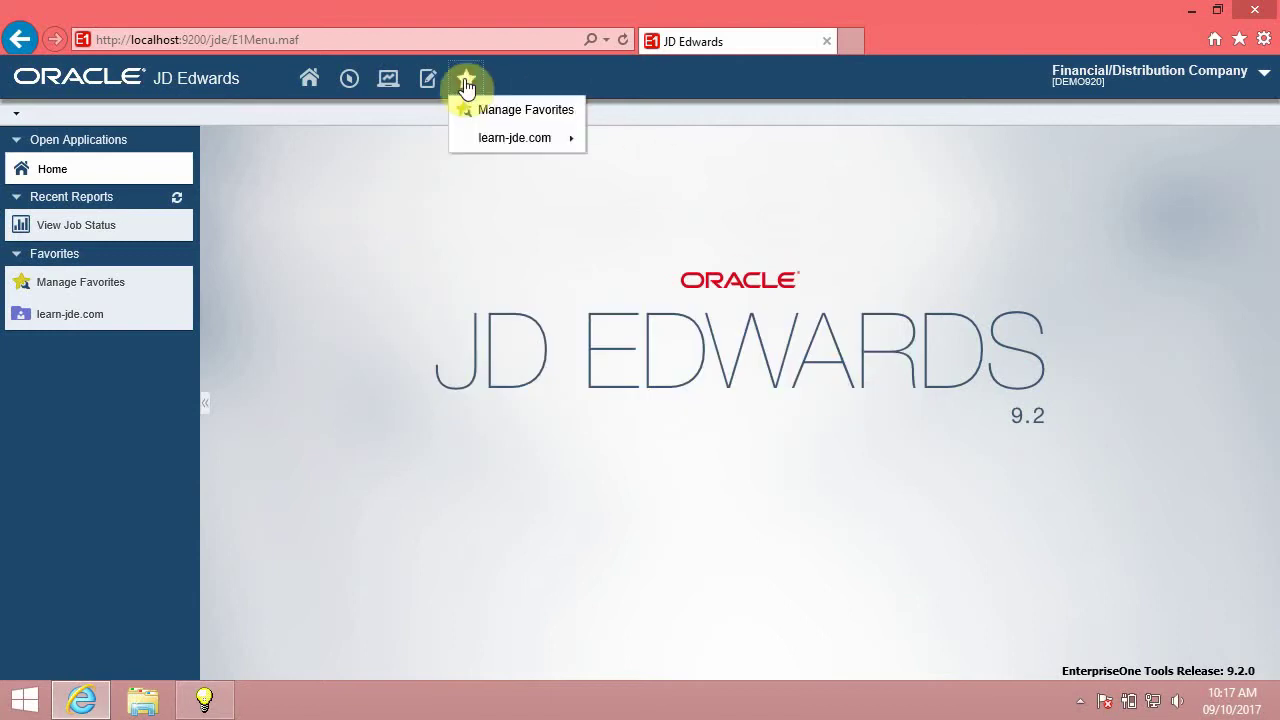
Step: Rename the learn-jde.com folder to 'learn-jde.com Daily' in Favorite Properties and save
mouse_move(548, 143)
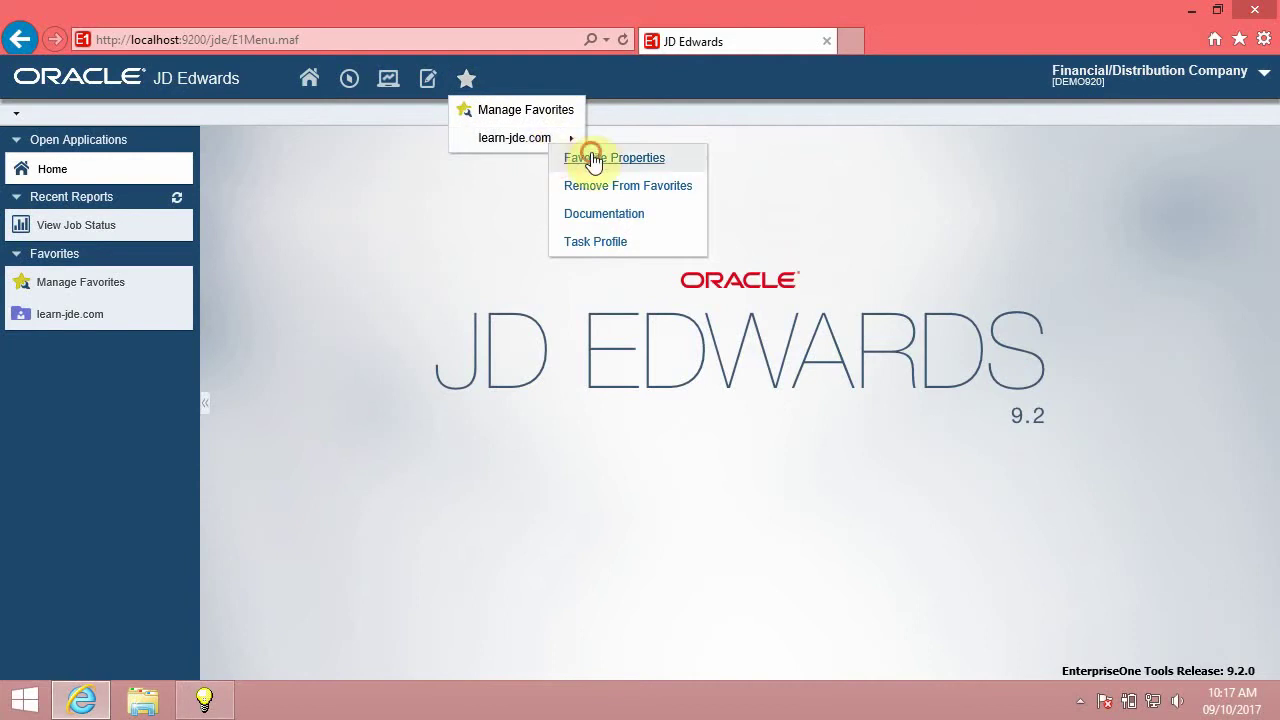
click(582, 159)
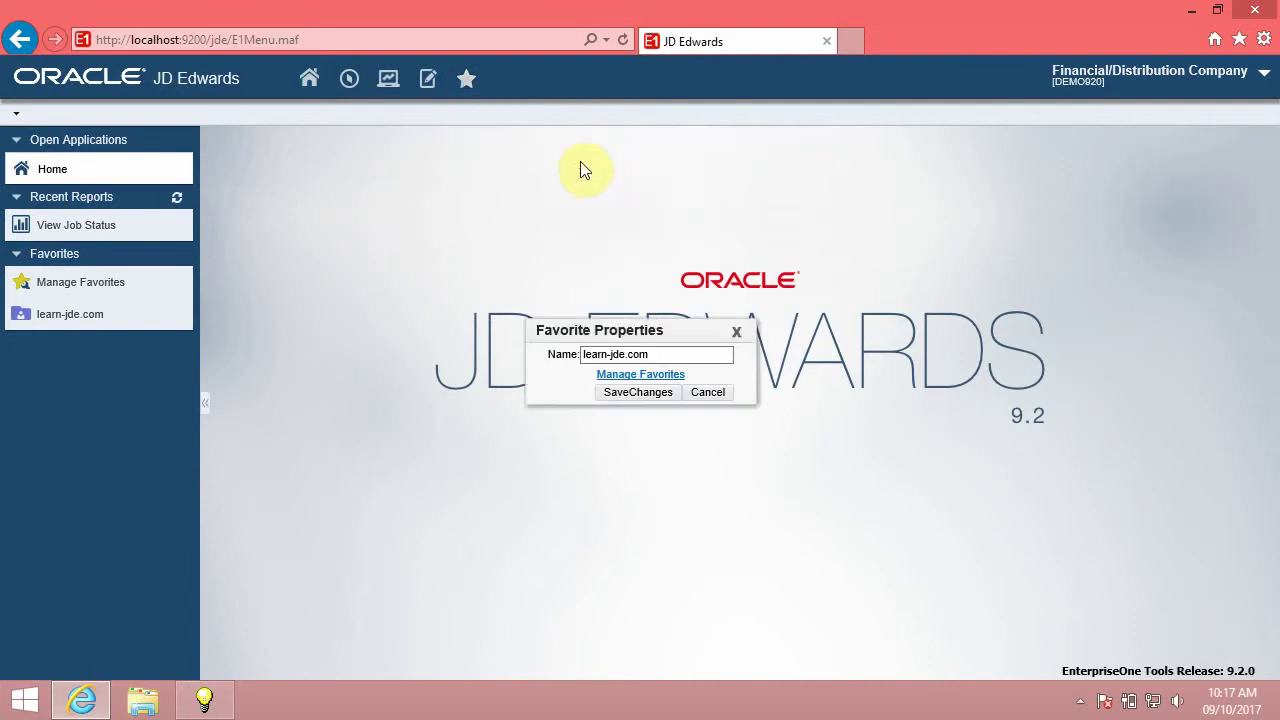
click(675, 355)
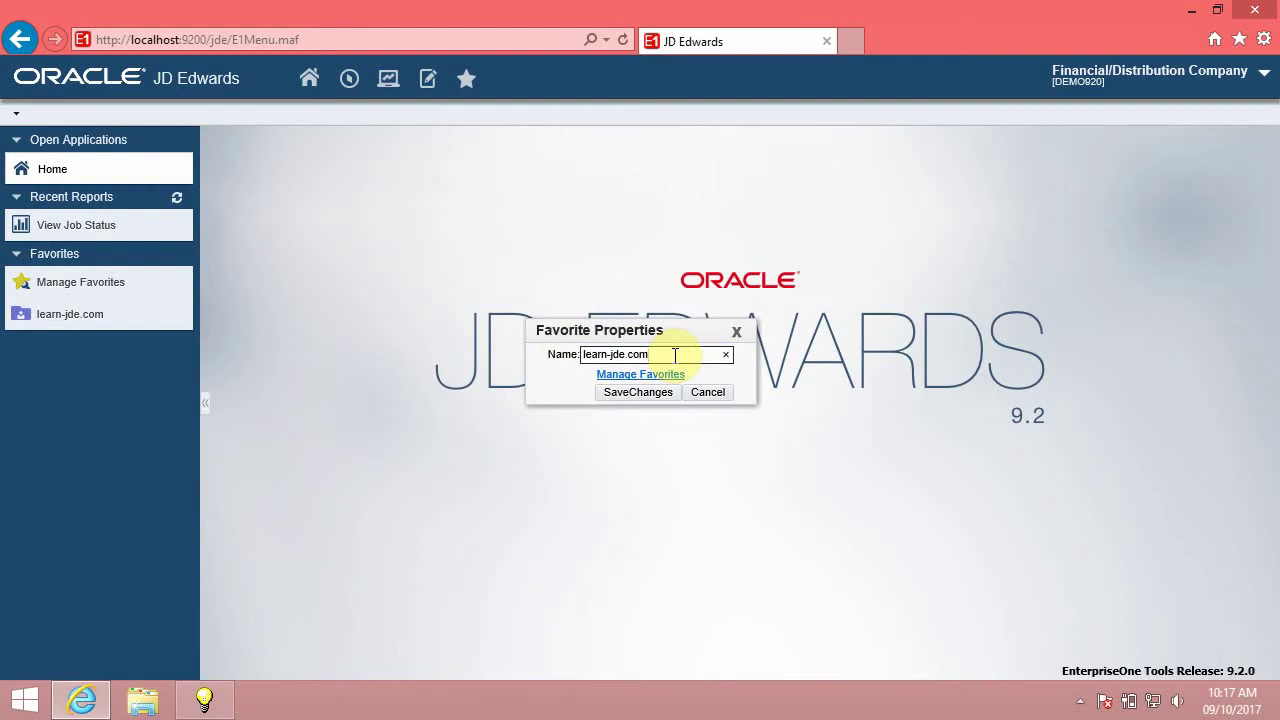
text(Daily)
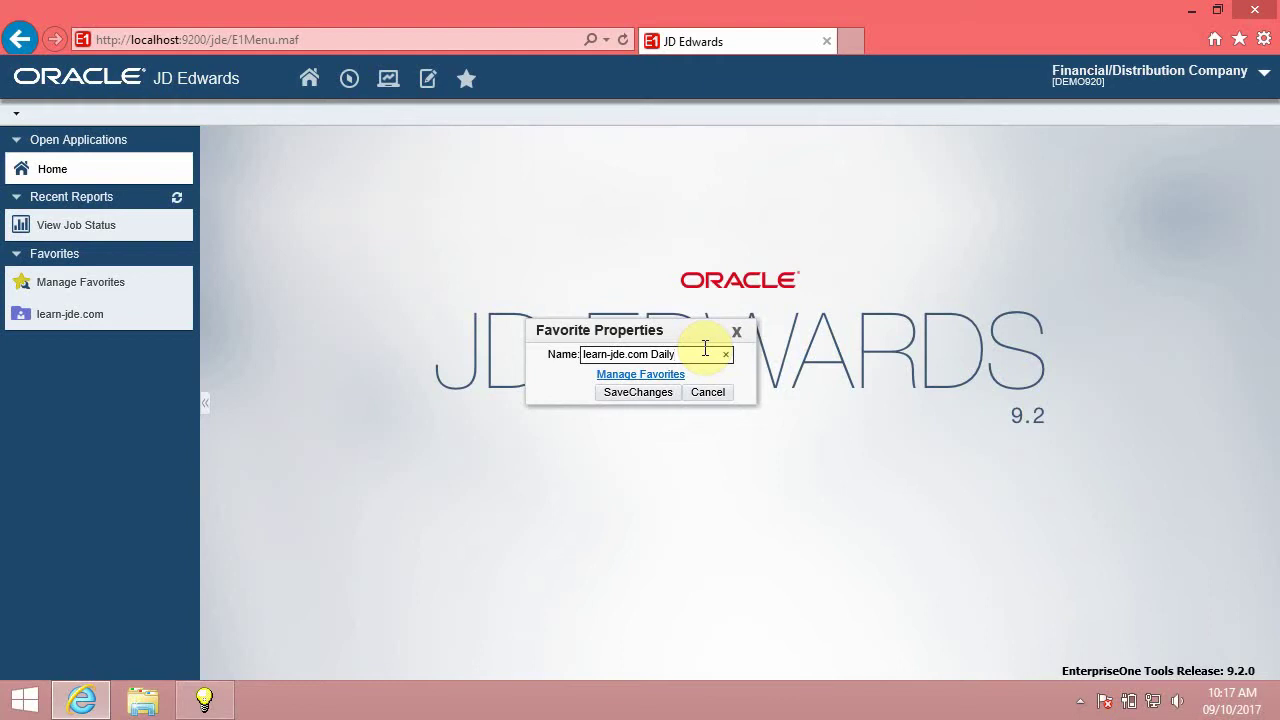
click(660, 396)
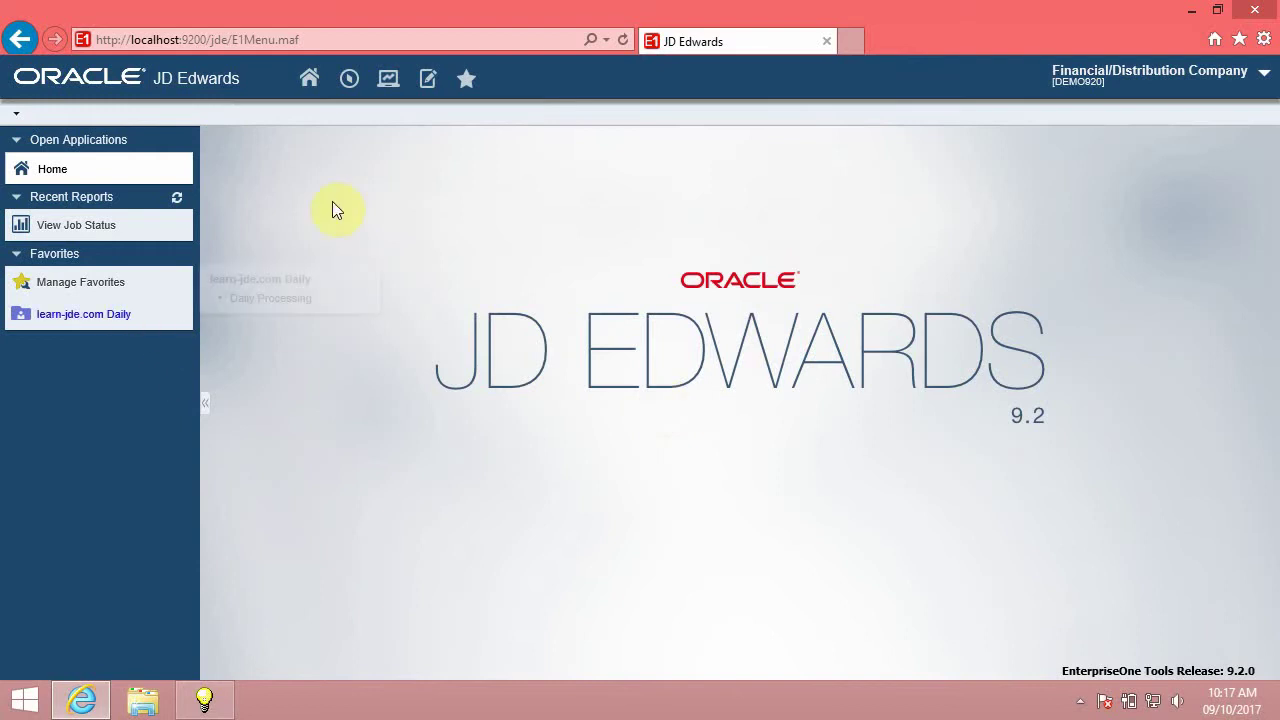
click(466, 79)
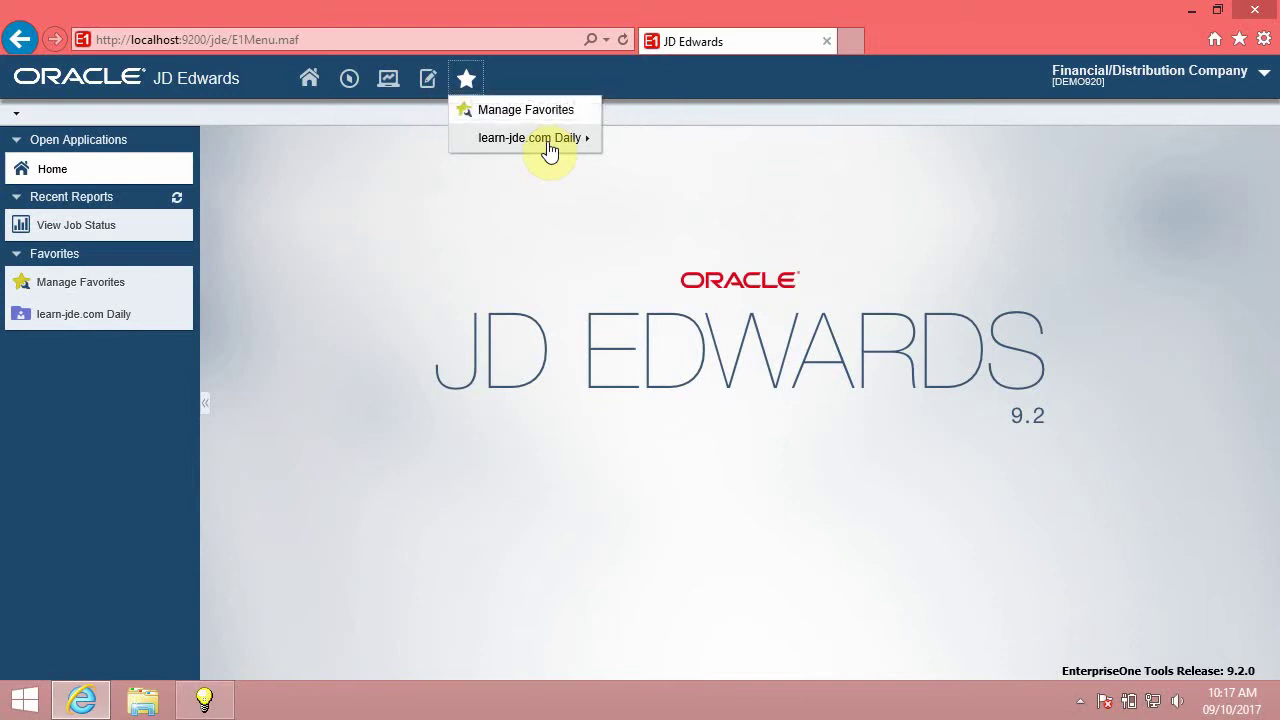
Step: Delete the learn-jde.com Daily folder with Remove From Favorites, confirming with OK
click(562, 207)
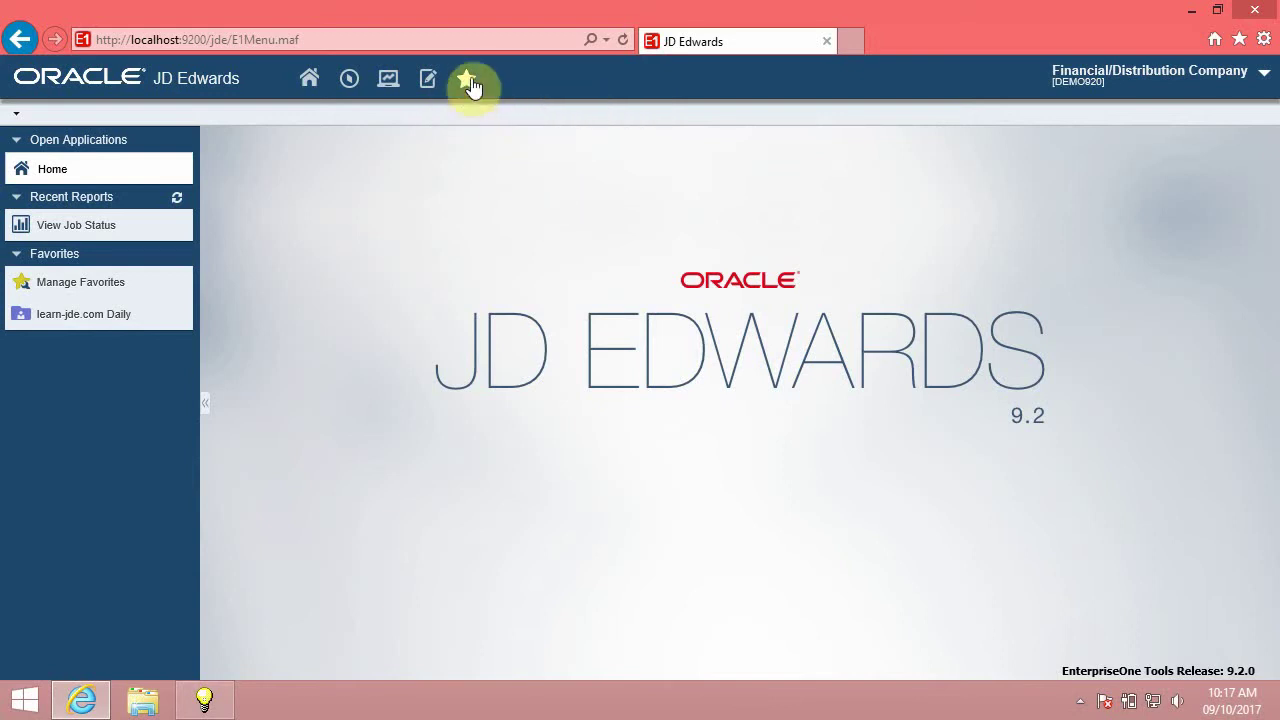
click(467, 83)
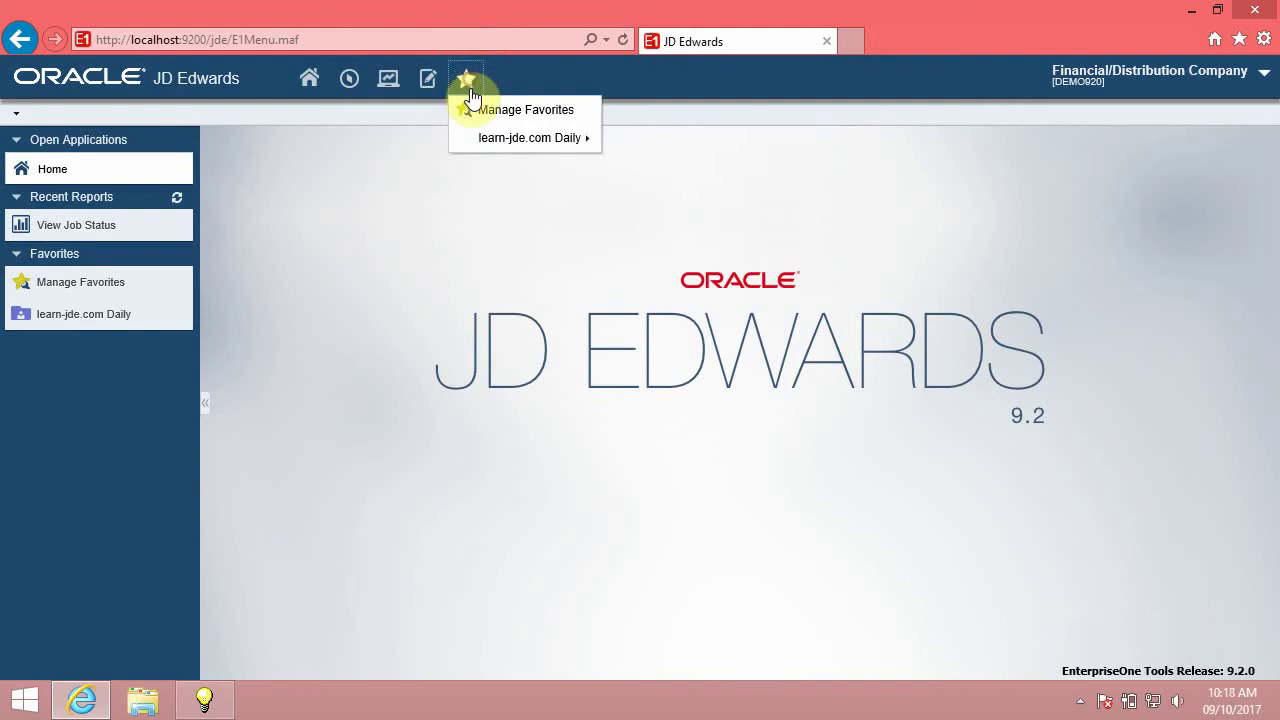
right_click(498, 141)
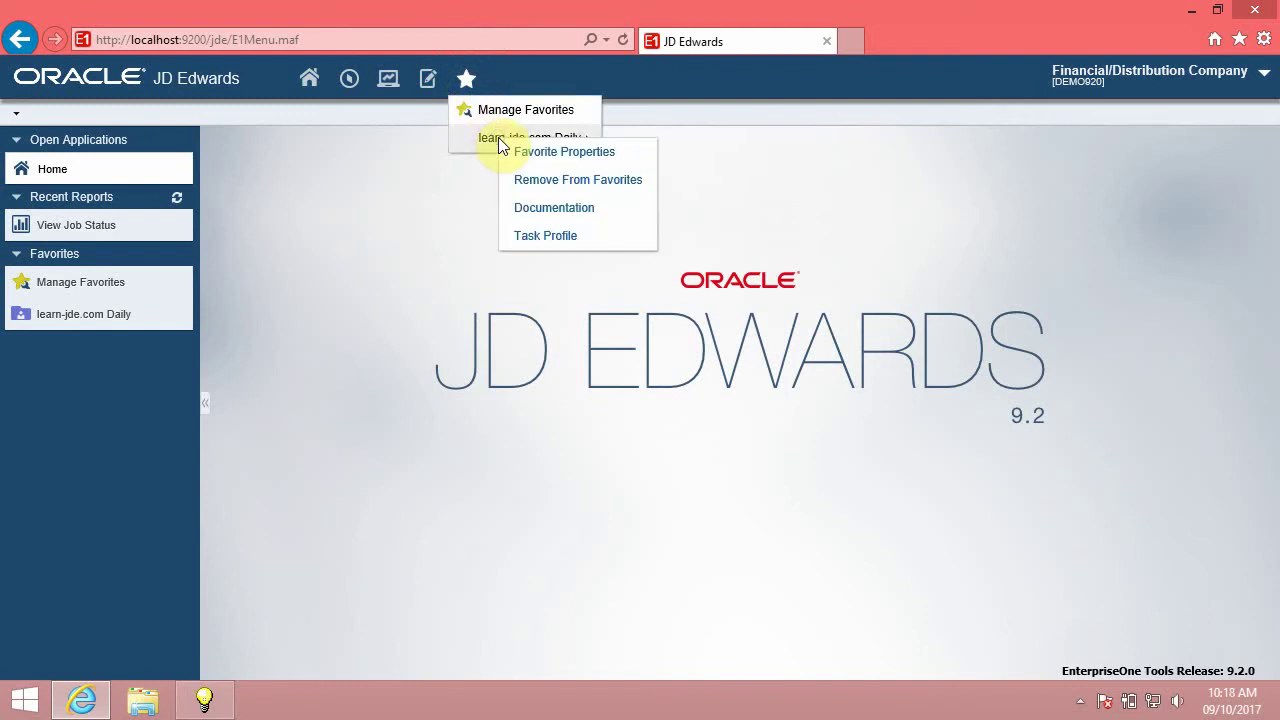
click(577, 182)
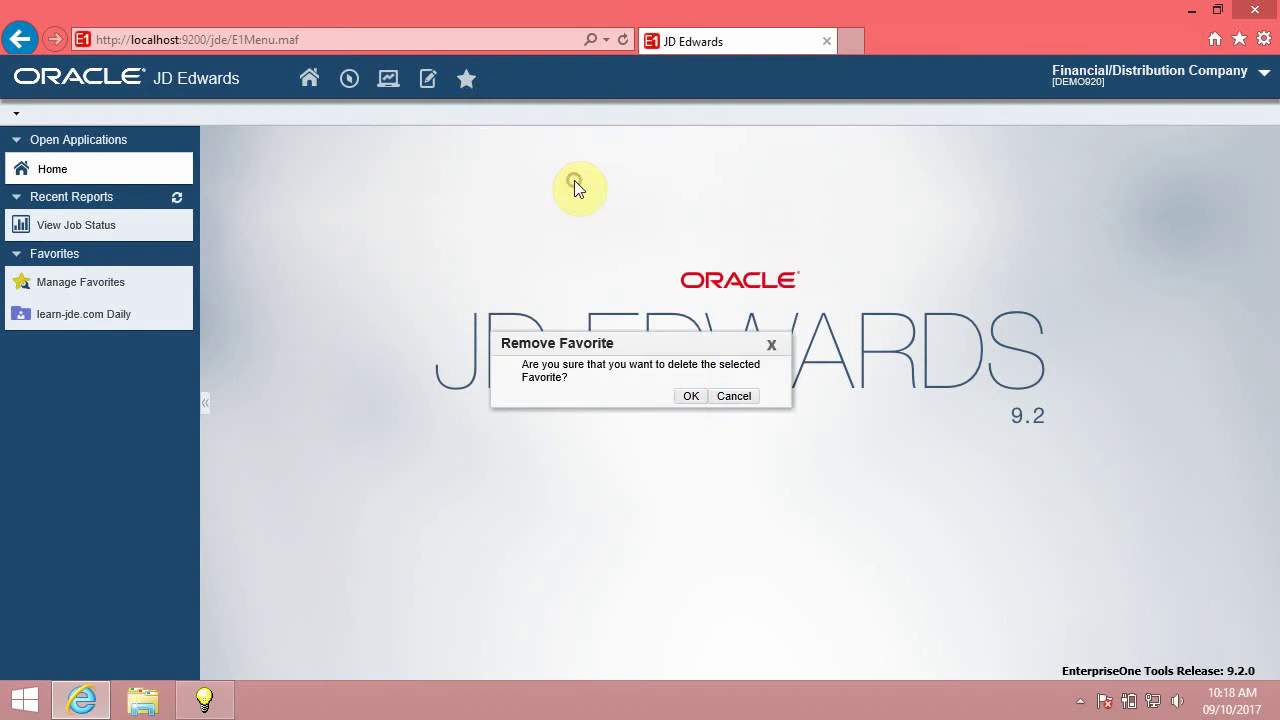
click(688, 396)
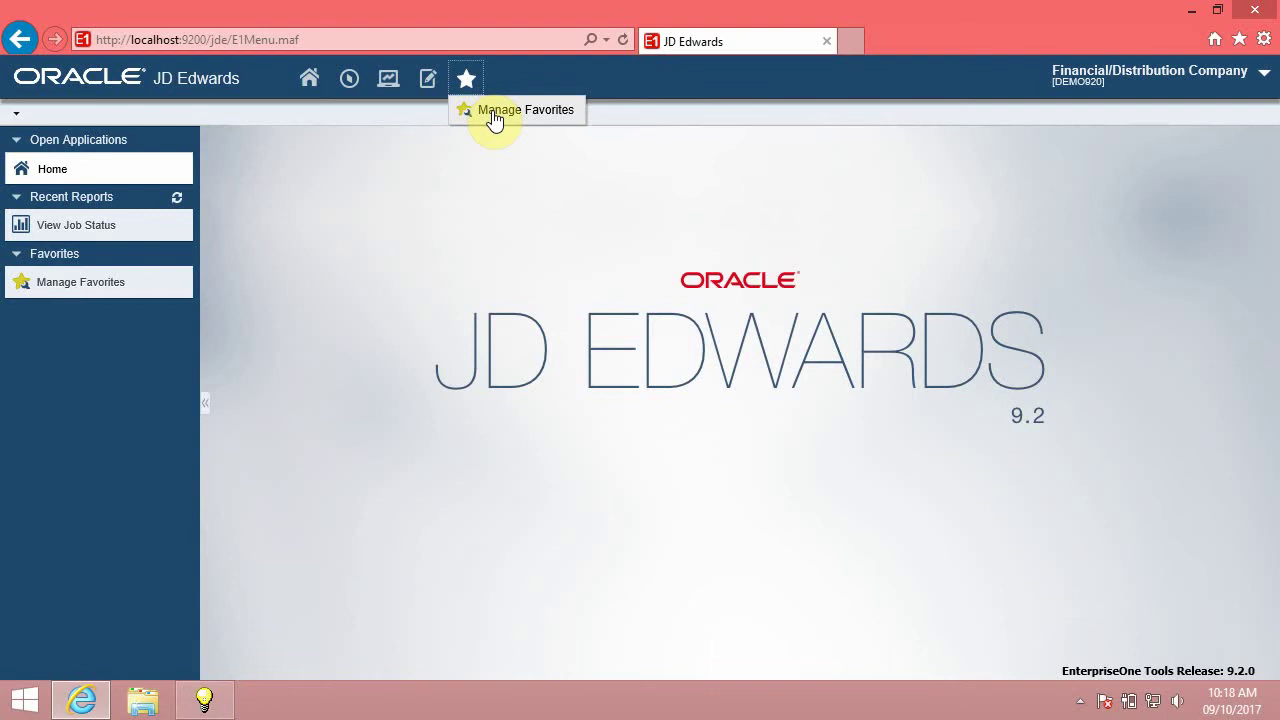
click(103, 295)
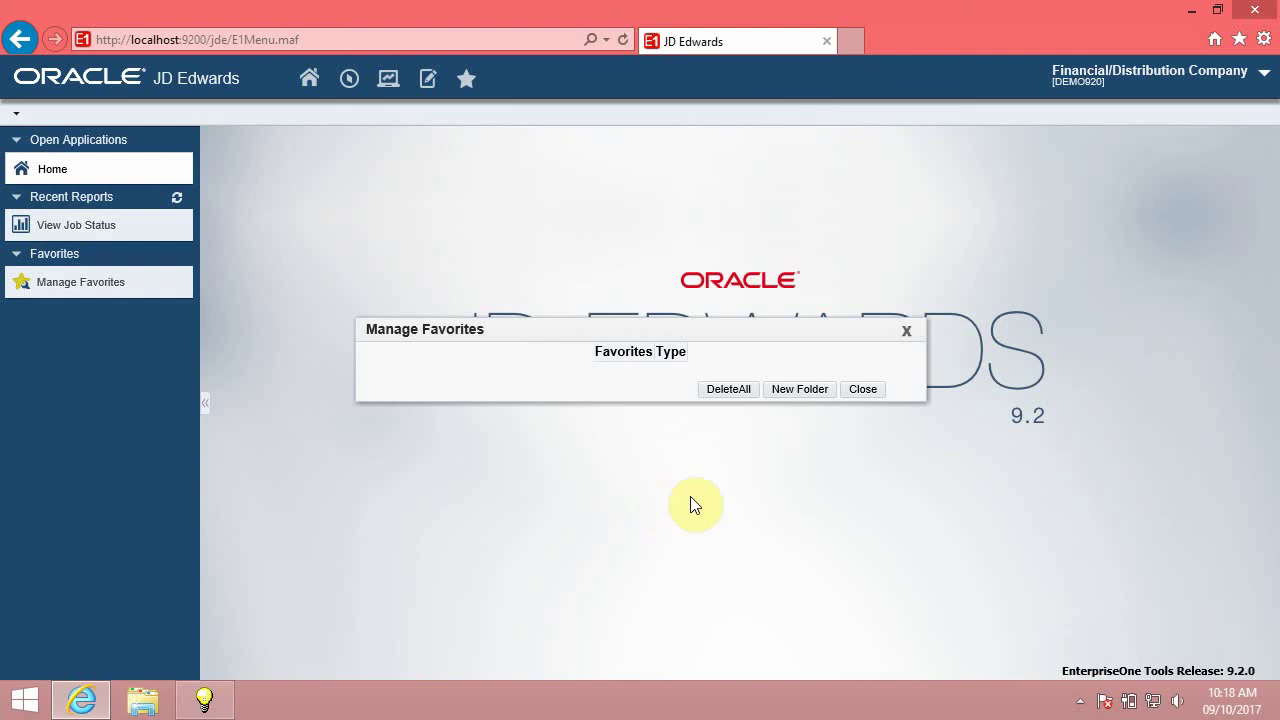
click(863, 392)
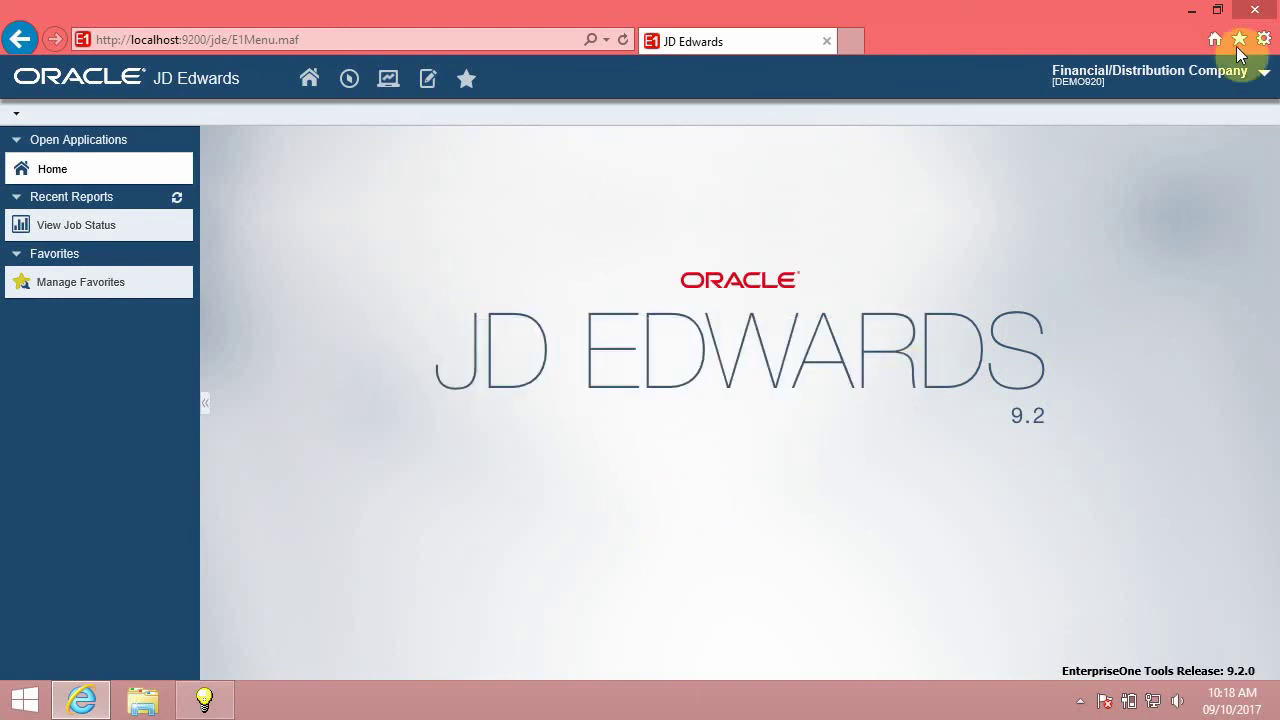